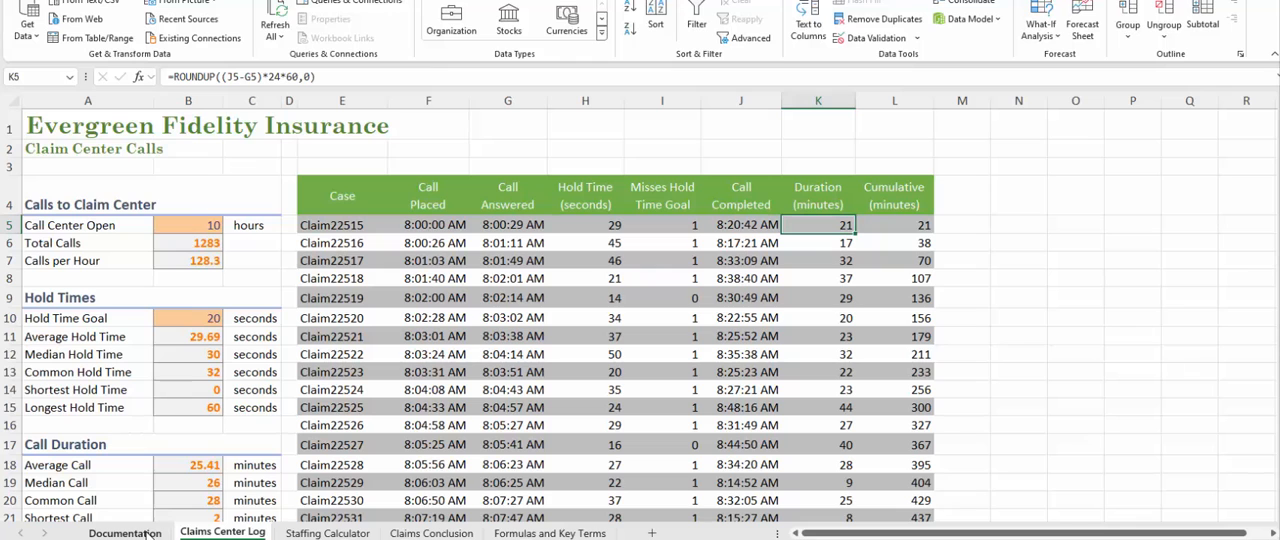
Look over the Documentation sheet, and examine the Calls to Claim Center entries in B5:B7 of the Claims Center Log sheet.
click(148, 533)
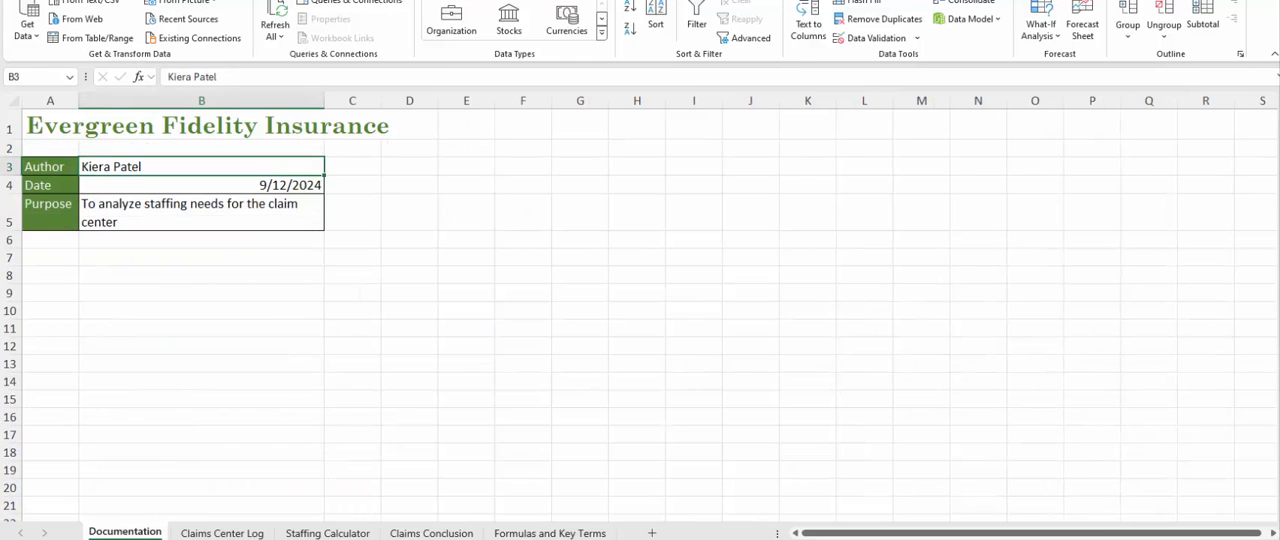
click(212, 533)
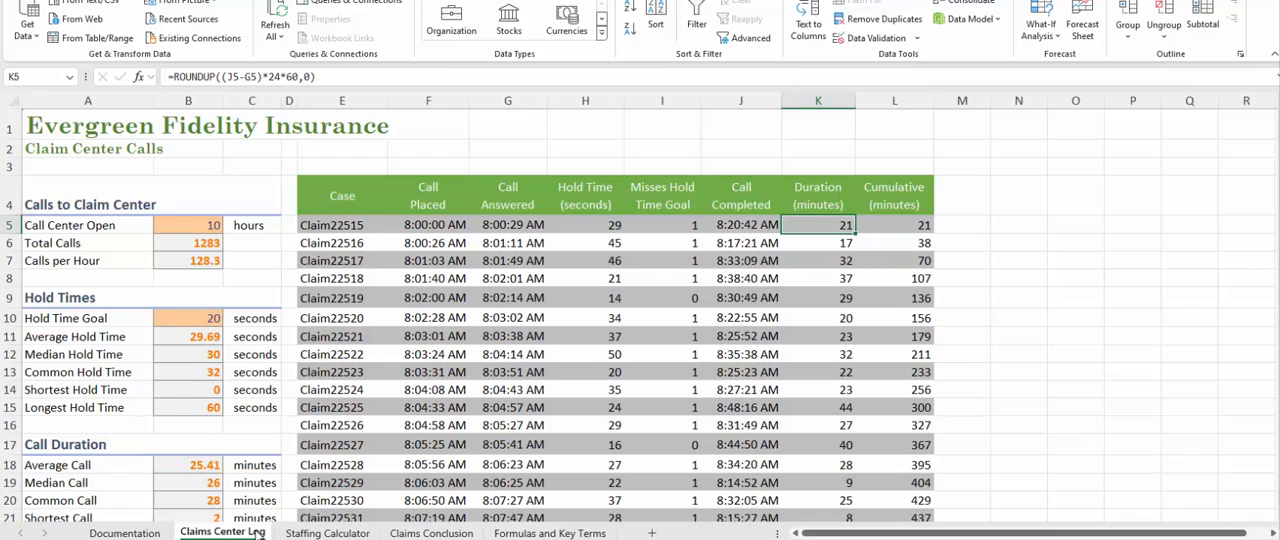
click(203, 228)
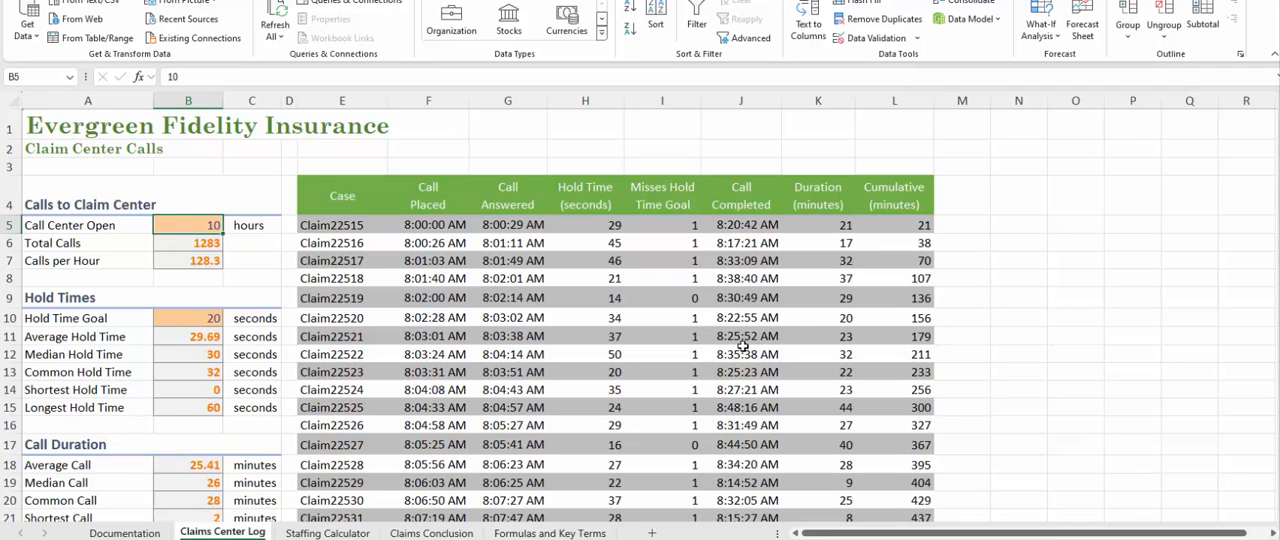
key(Down)
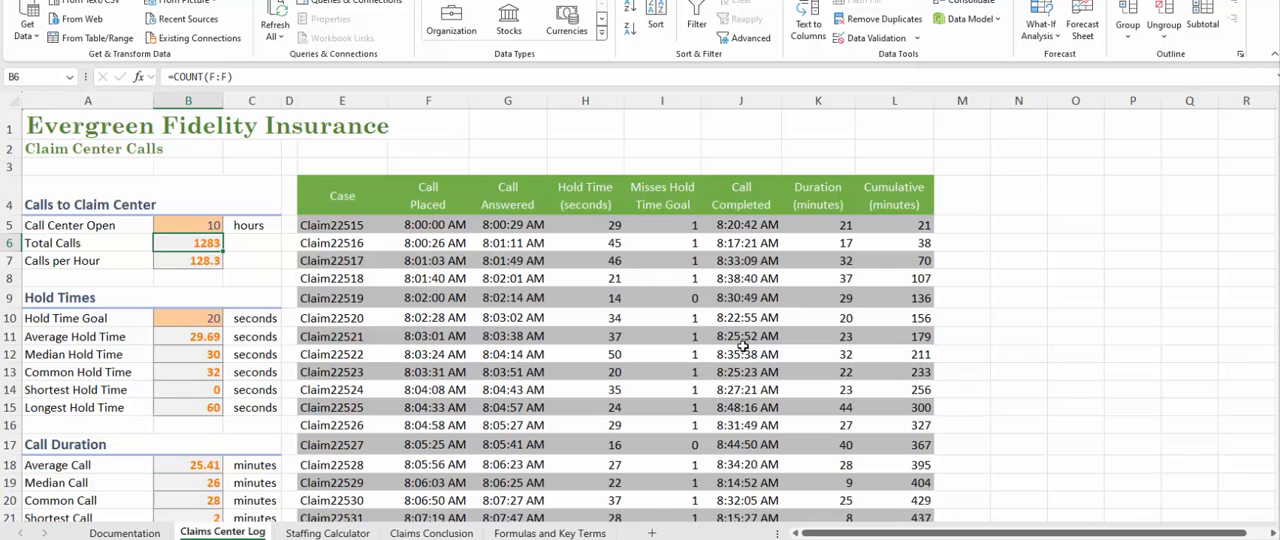
key(Down)
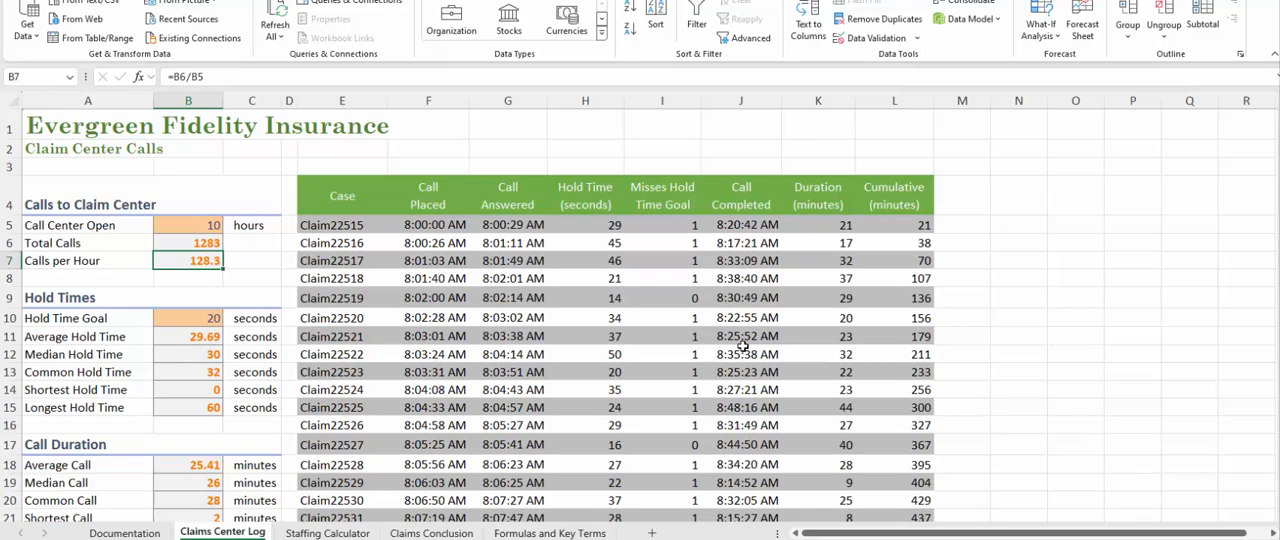
Examine the hold time goal in B10 and the average hold time formula in B11.
key(Down)
key(Down)
key(Down)
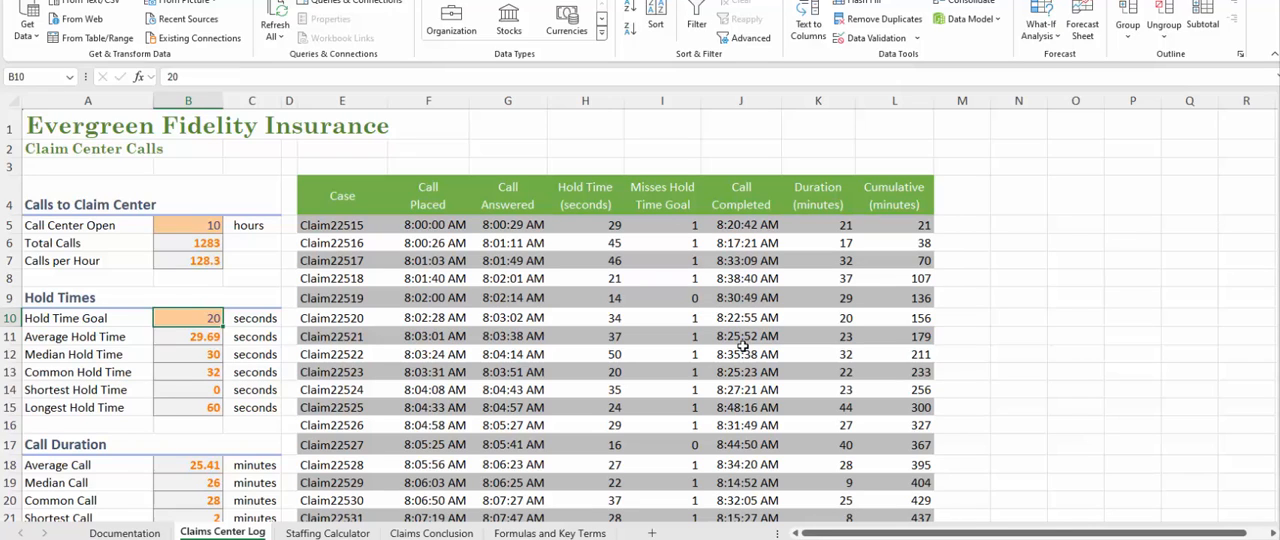
key(Down)
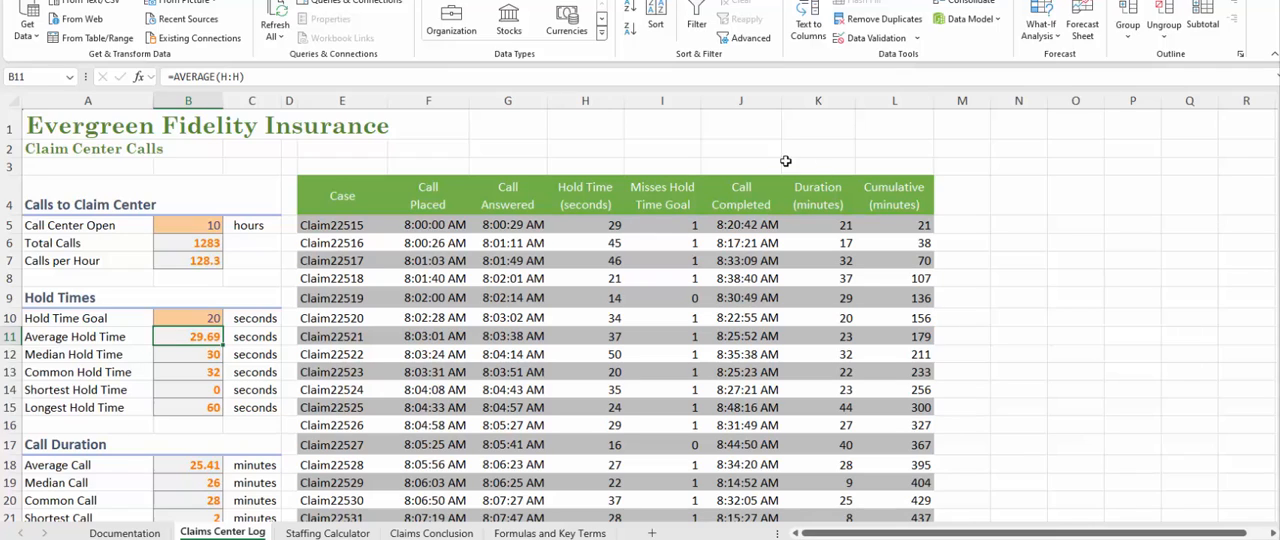
Examine the Hold Time formula in H5 alongside the Call Placed and Call Answered times it uses for the first claim.
click(580, 224)
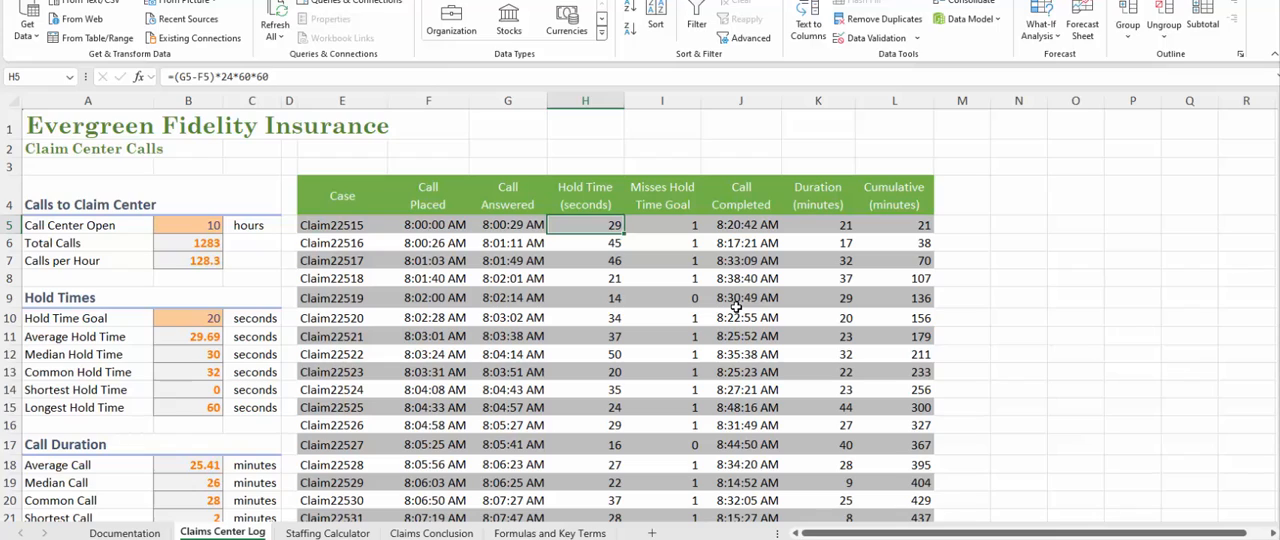
key(Left)
key(Left)
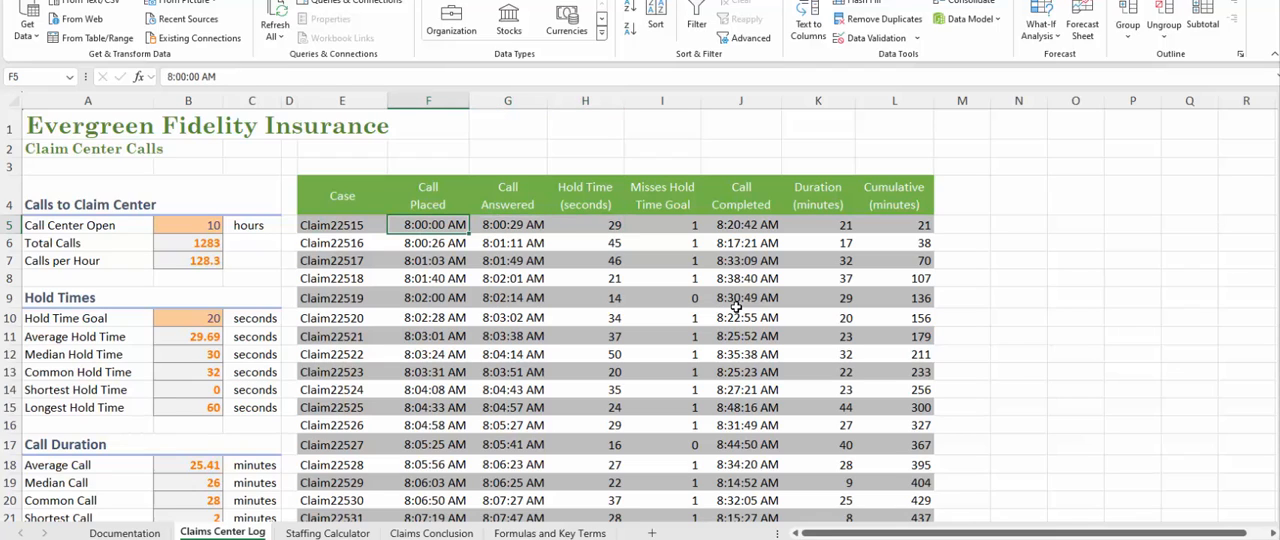
key(Right)
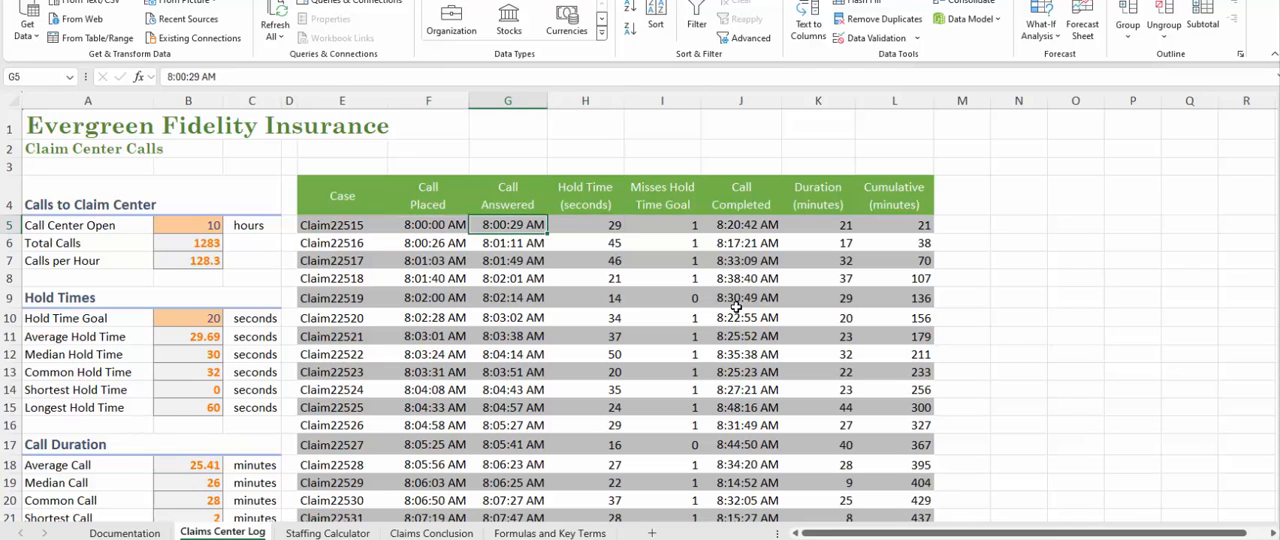
key(Right)
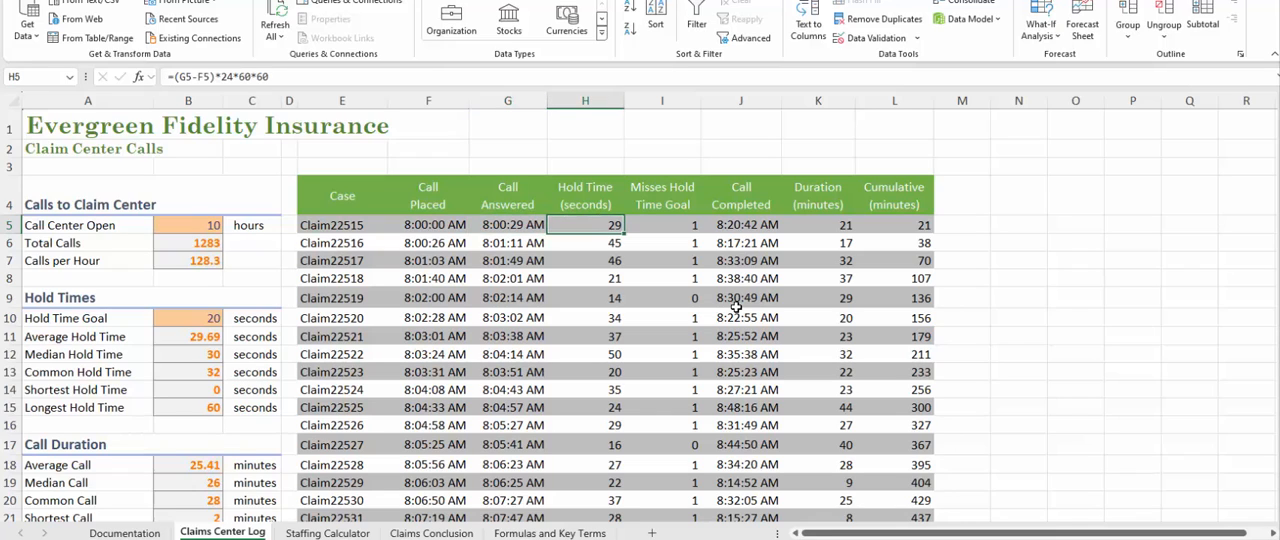
key(Left)
key(Left)
key(Right)
key(Right)
key(Left)
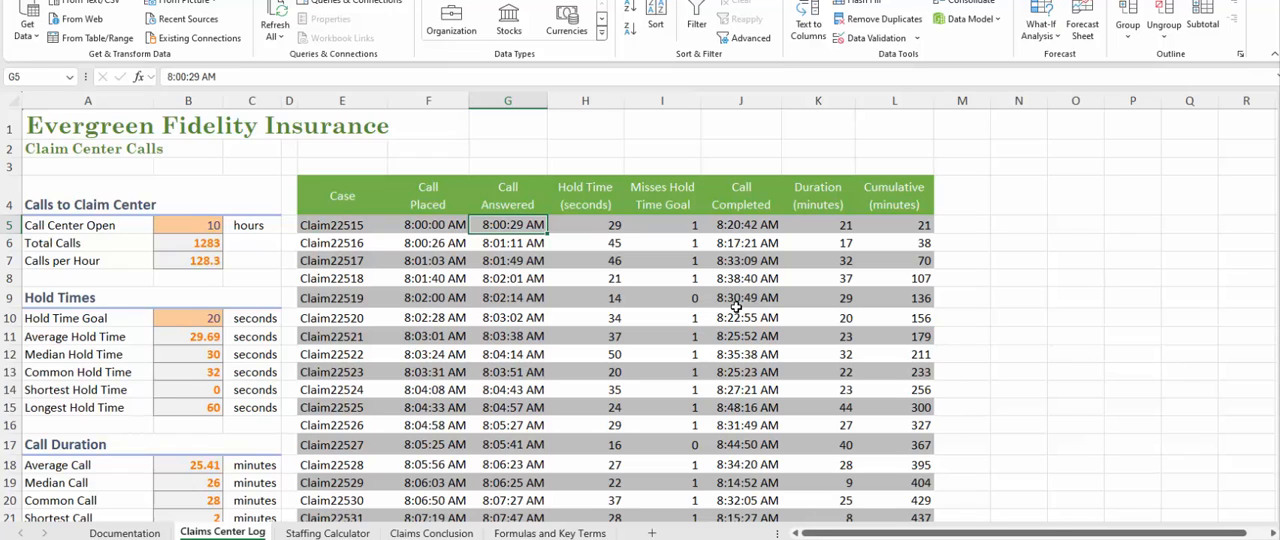
key(Right)
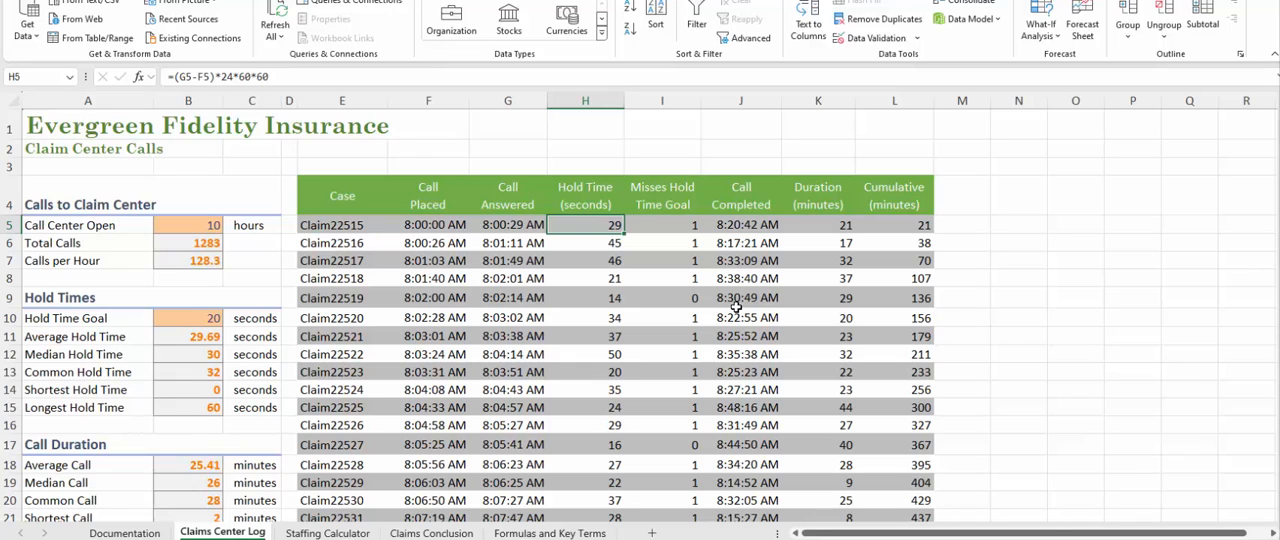
Examine the IF formula in the Misses Hold Time Goal column, comparing the first call with the one in row 9.
key(Right)
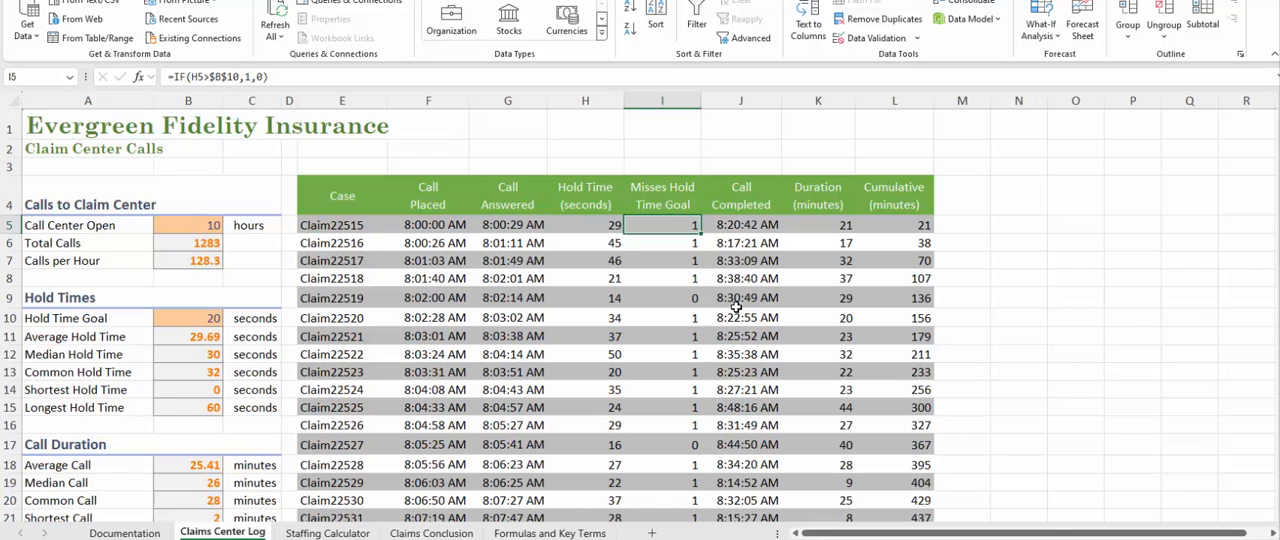
key(Left)
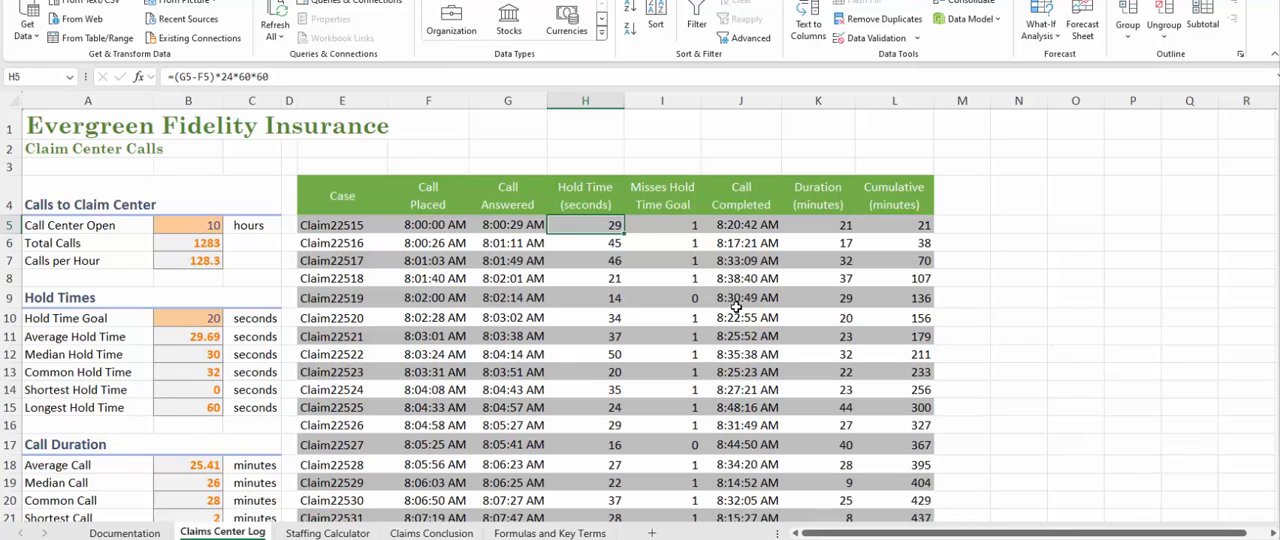
key(Right)
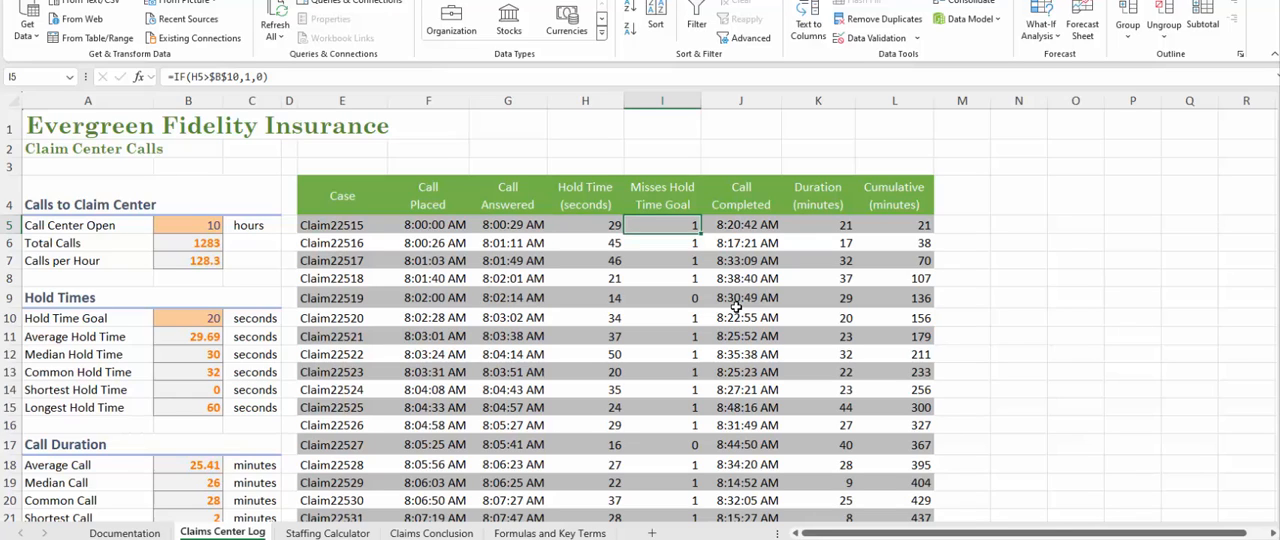
key(Down)
key(Down)
key(Down)
key(Down)
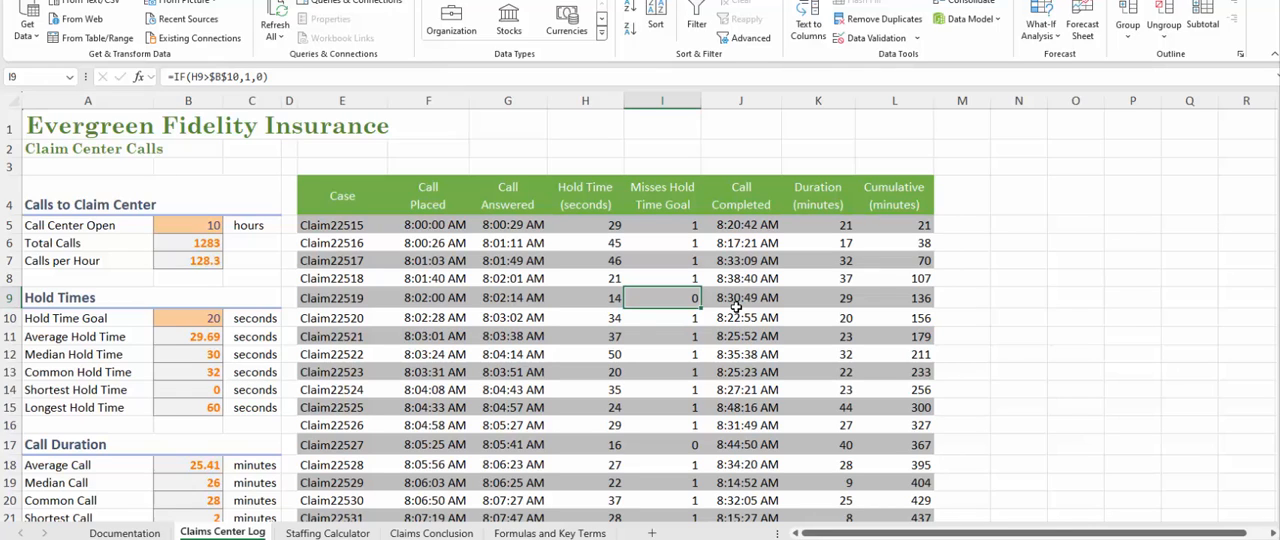
key(Up)
key(Up)
key(Up)
key(Up)
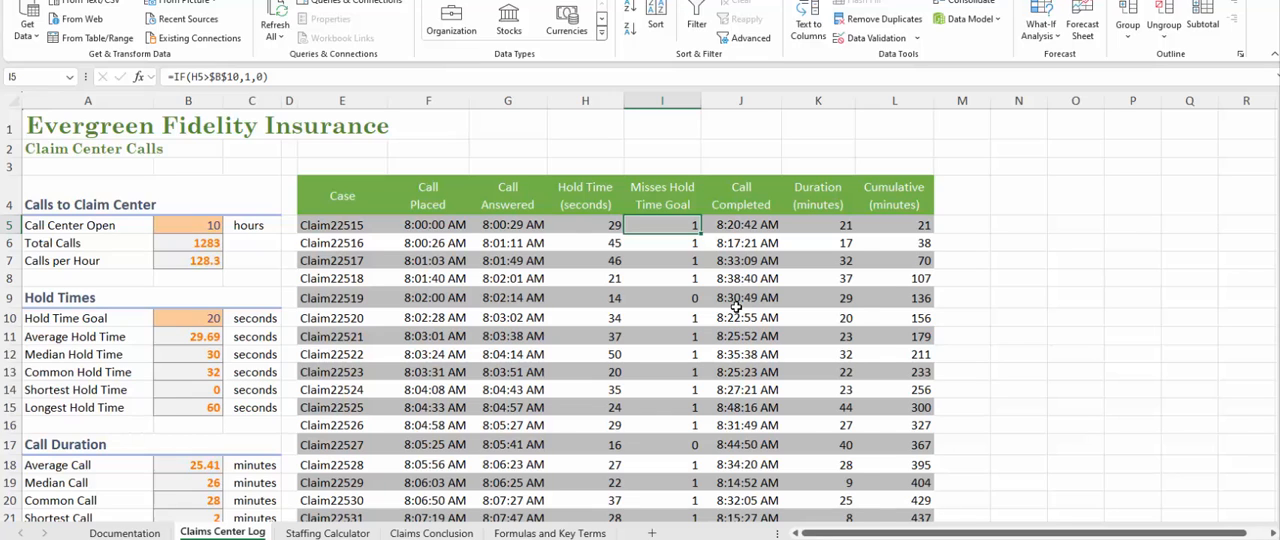
Show the formulas across the Claims Center Log sheet, inspect those in the call table, and switch back to displaying values.
key(ctrl+grave)
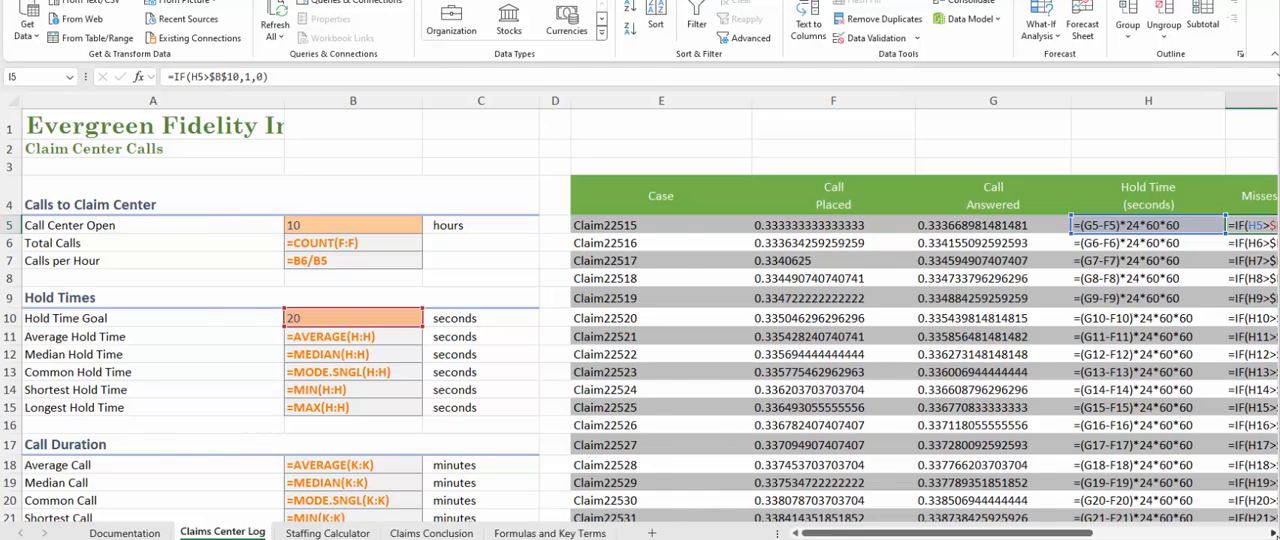
click(1274, 534)
click(1274, 534)
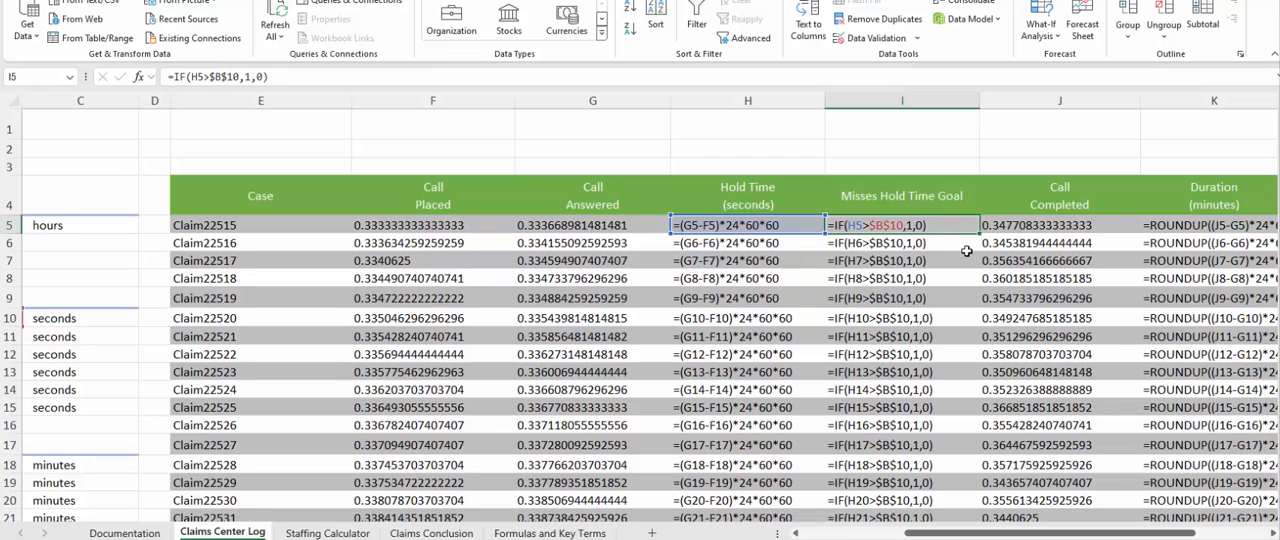
key(ctrl+grave)
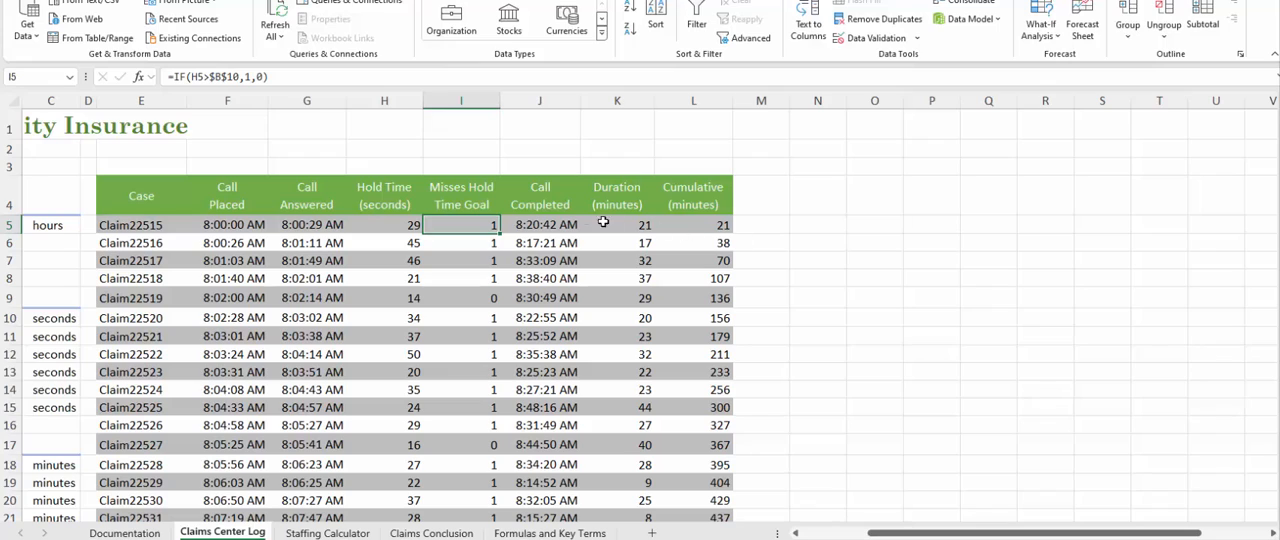
Examine the ROUNDUP formula for Duration in K5, including its completed and answered times and its number-of-digits argument.
click(541, 225)
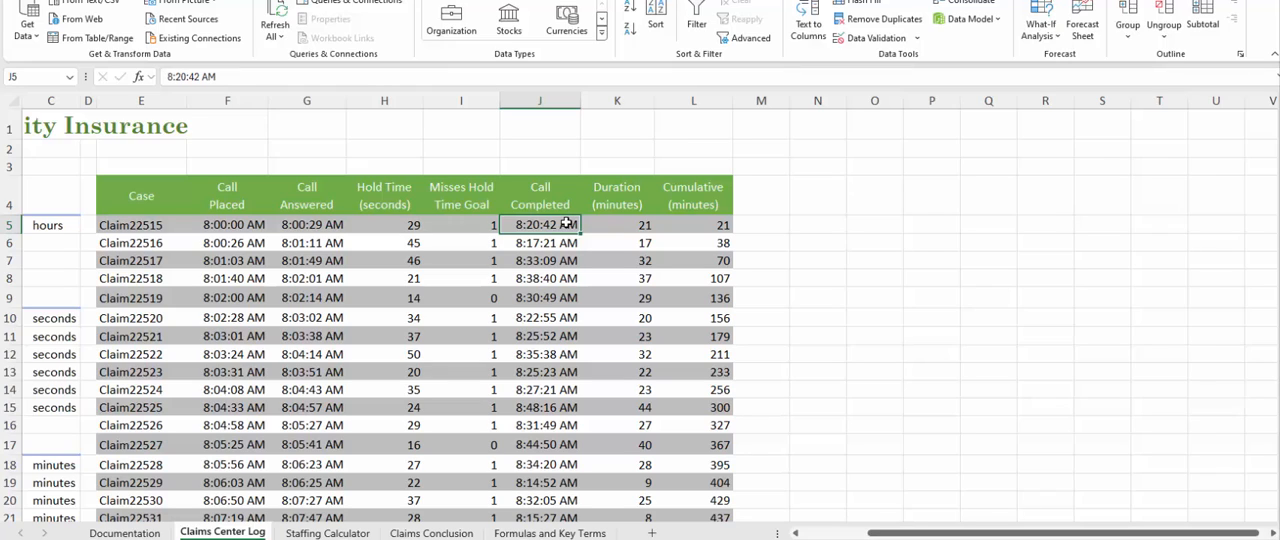
key(Left)
key(Left)
key(Left)
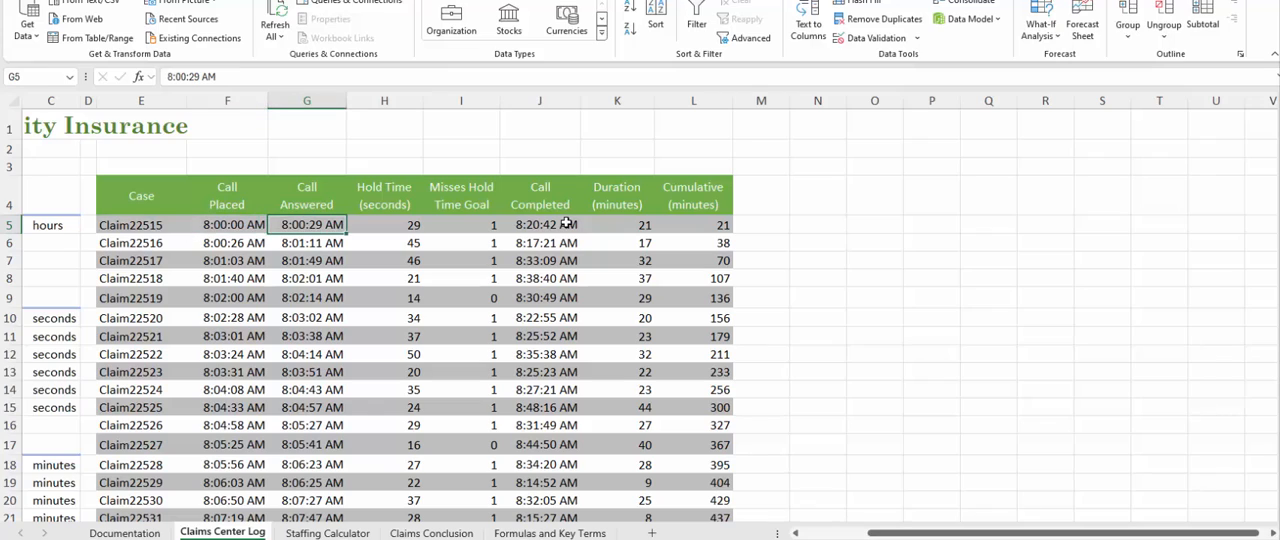
key(Right)
key(Right)
key(Right)
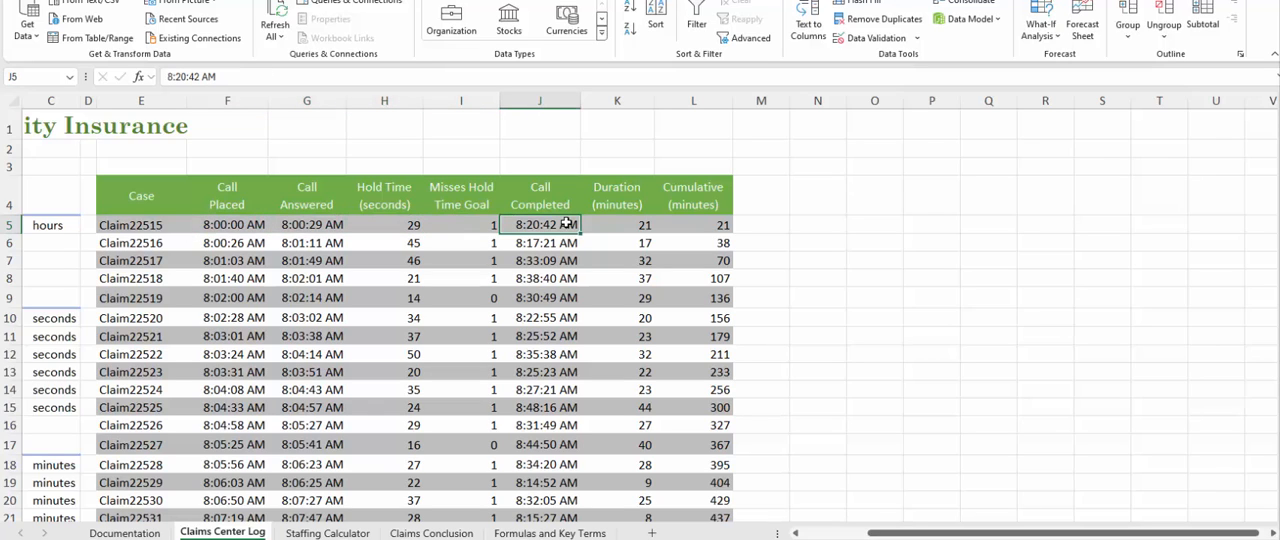
key(Right)
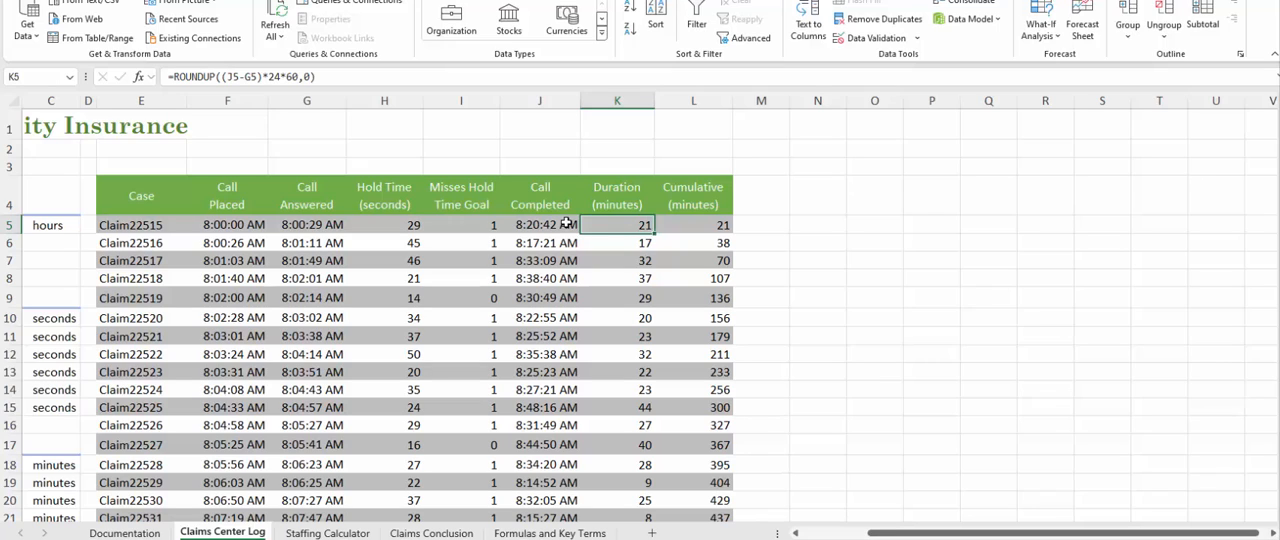
click(310, 77)
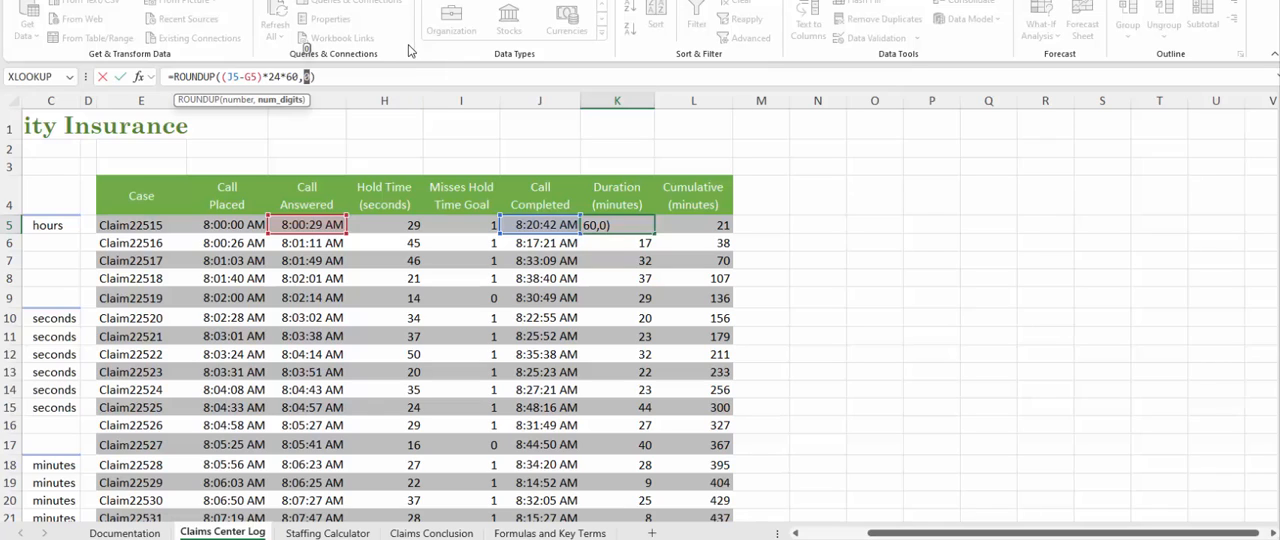
key(ctrl+Return)
Compare the running-total SUM formulas in the Cumulative column for the first four calls, L5 to L8.
click(718, 232)
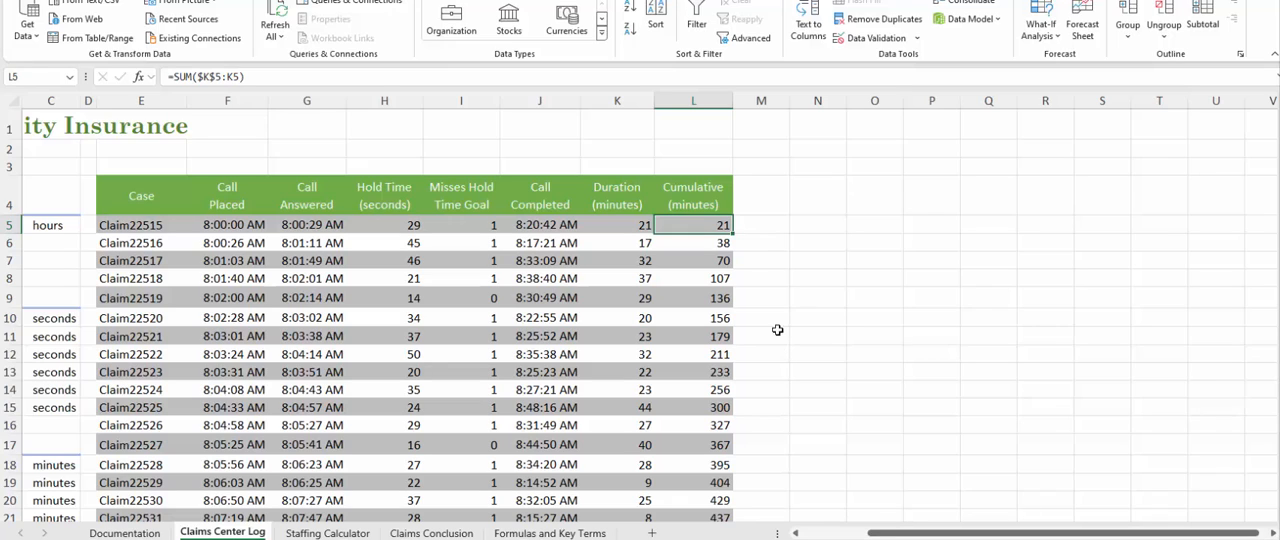
click(703, 254)
click(716, 238)
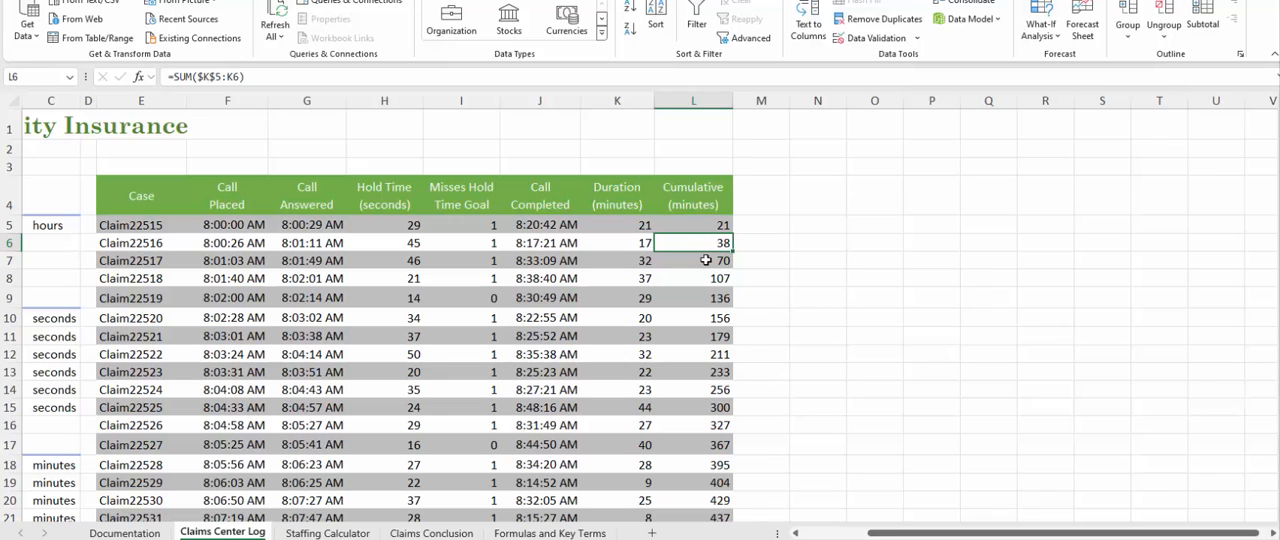
click(714, 262)
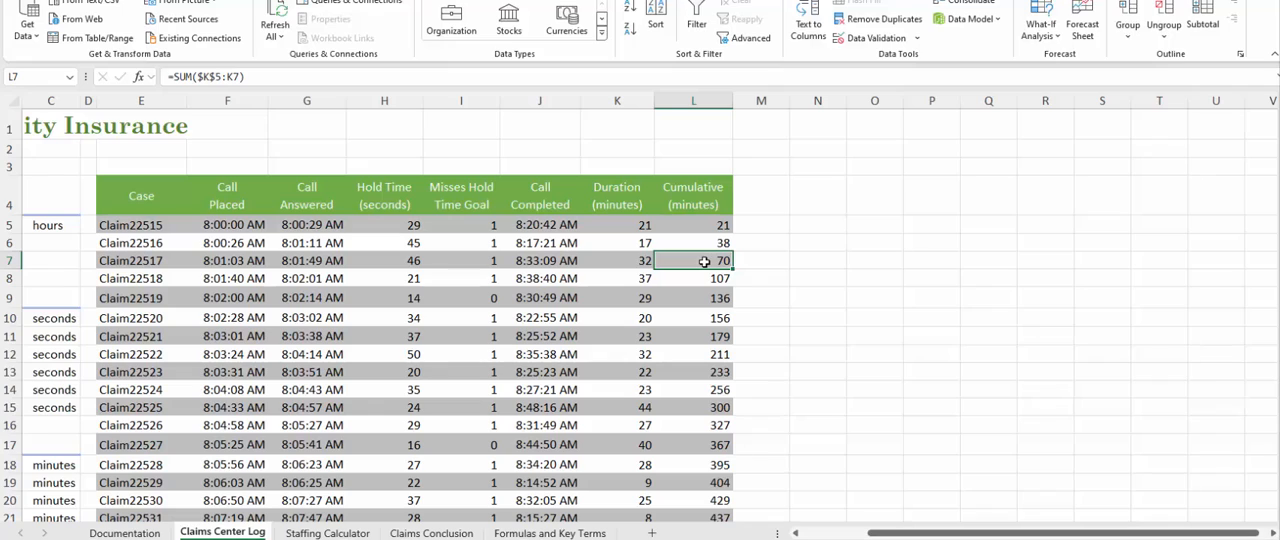
click(702, 281)
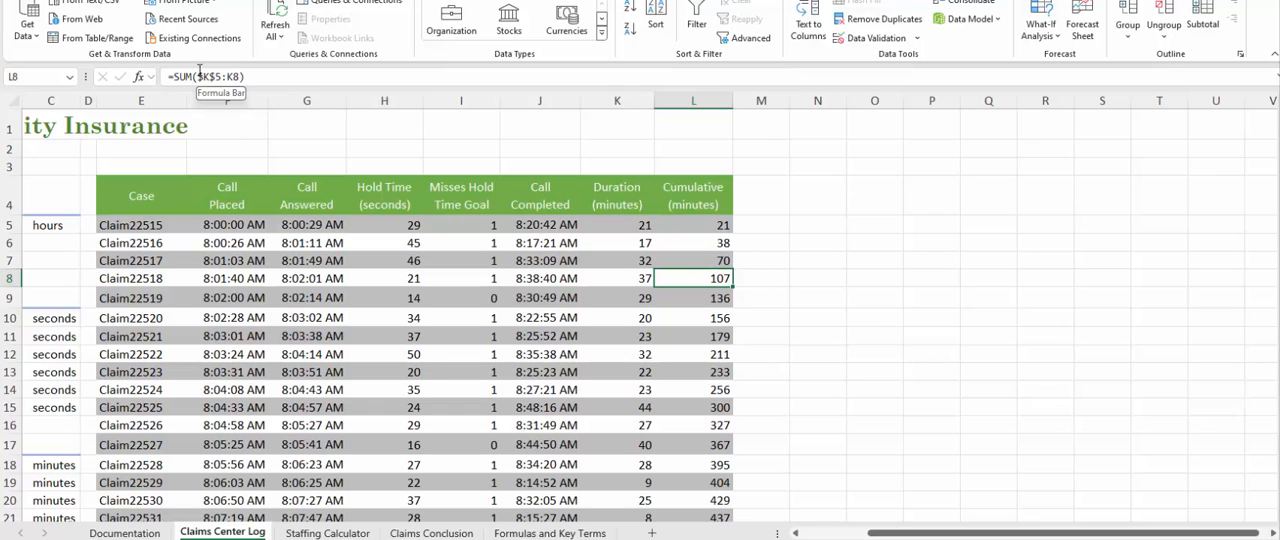
Inspect the absolute start reference and relative end reference in L8's SUM formula, leaving the formula as it is.
drag(198, 78, 222, 78)
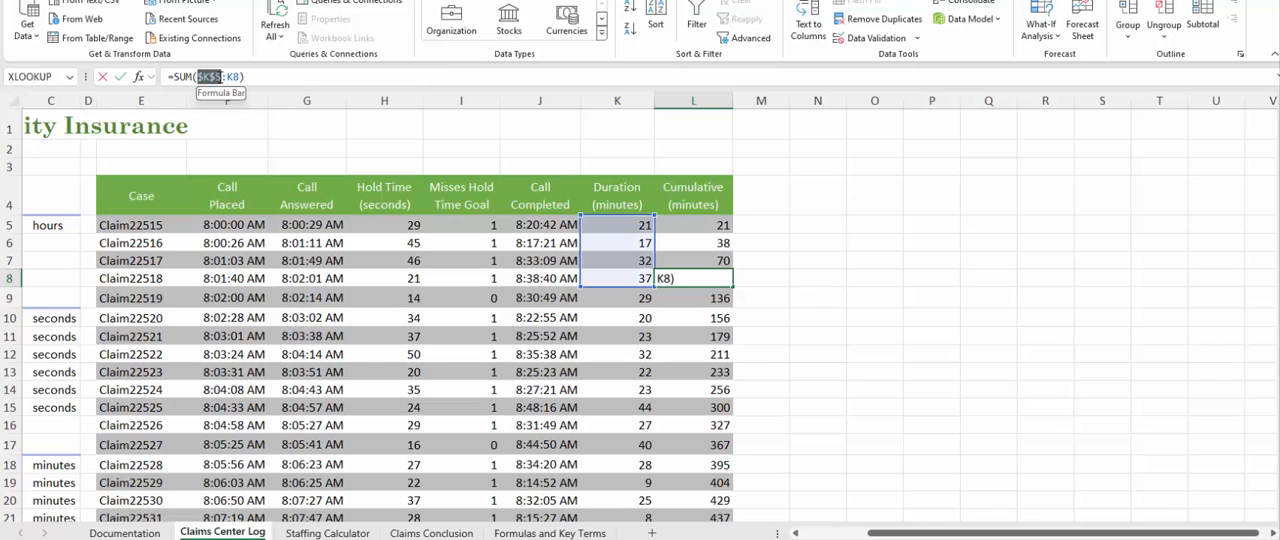
click(229, 78)
drag(230, 78, 241, 80)
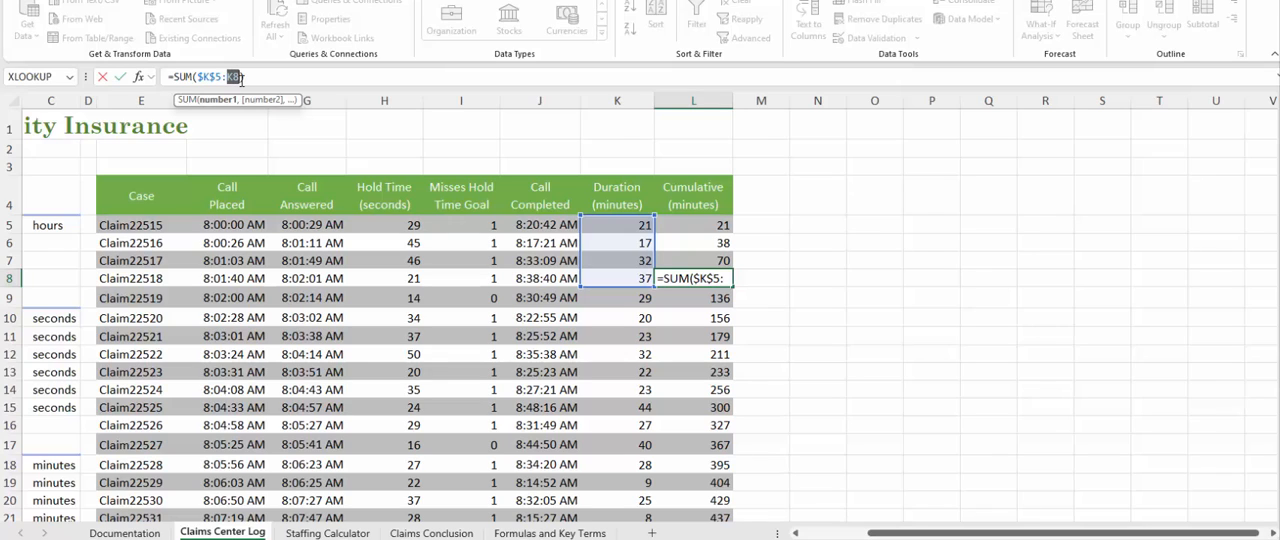
key(ctrl+Return)
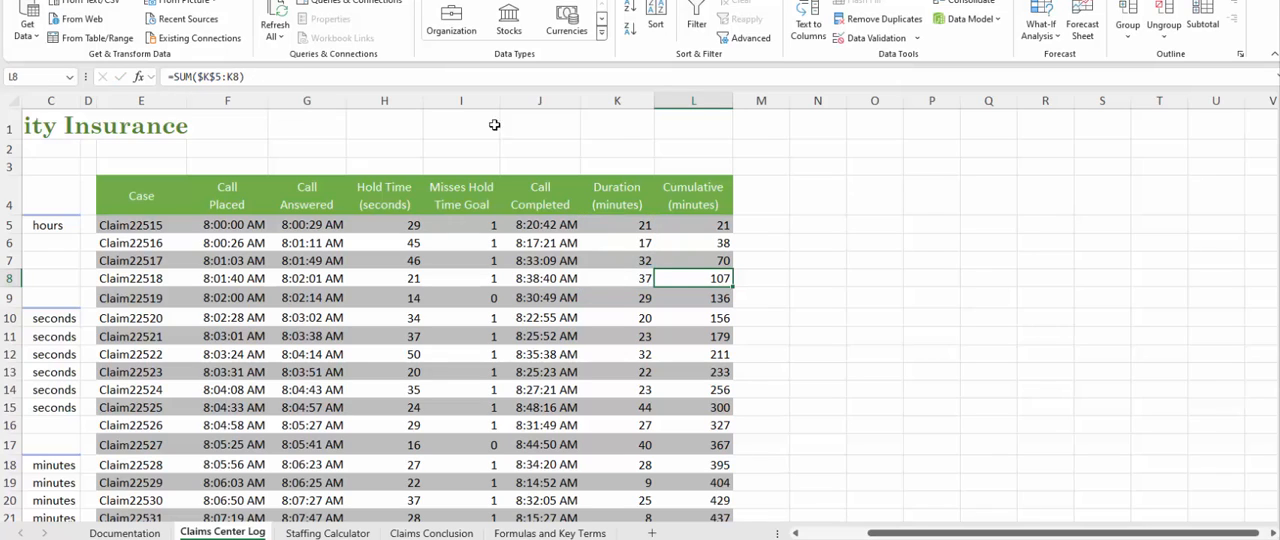
Inspect the absolute start reference and relative end reference in the Cumulative SUM formula in L5, keeping the formula as it is.
click(707, 231)
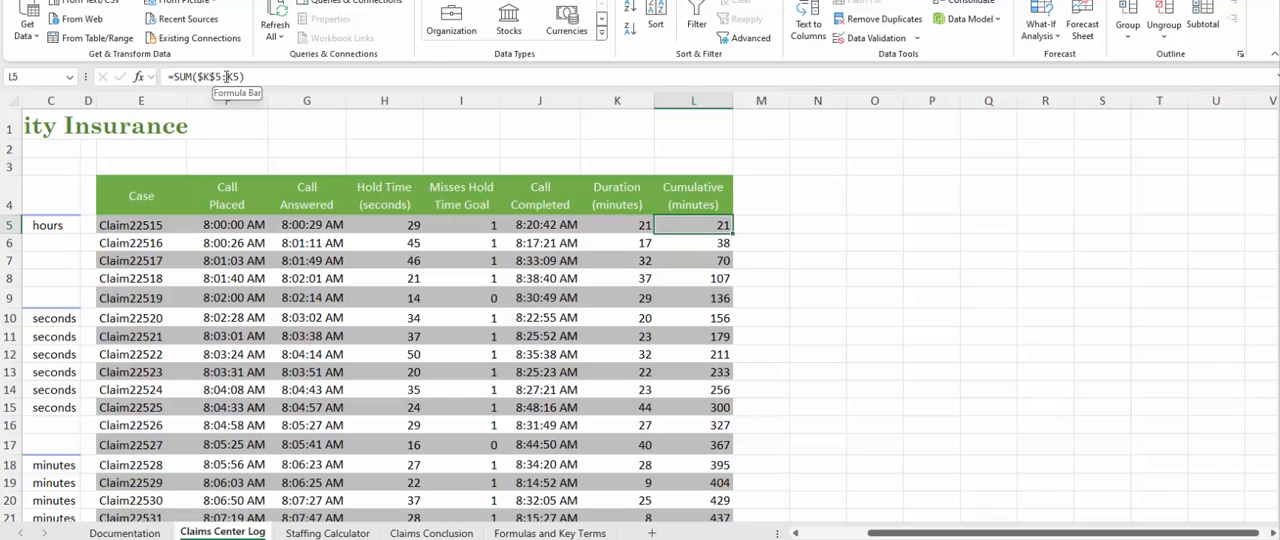
drag(221, 76, 197, 84)
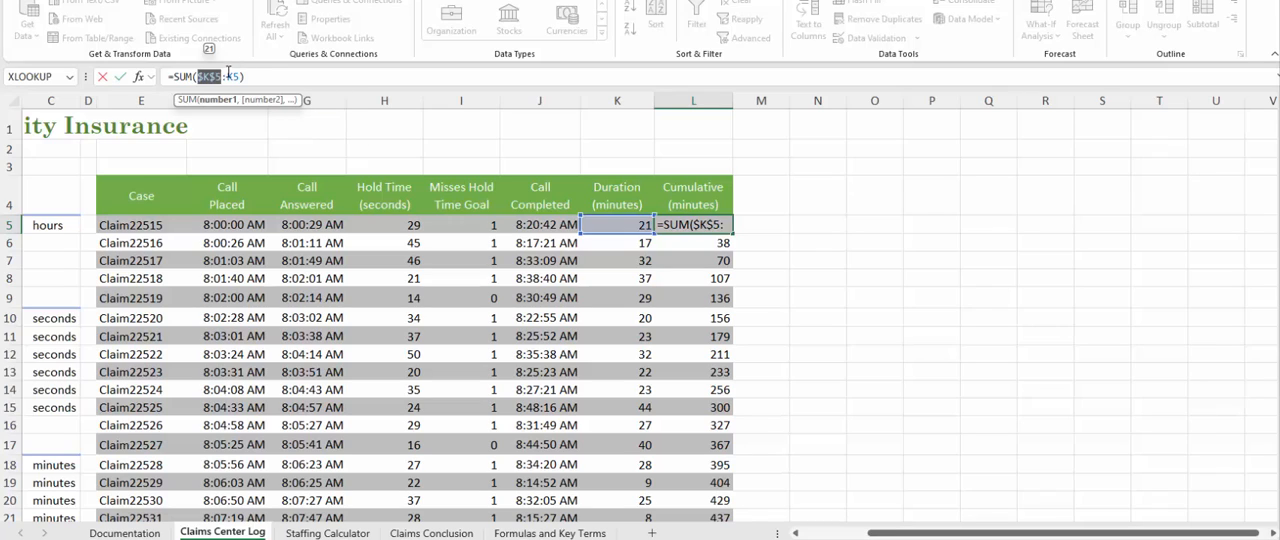
drag(228, 76, 240, 77)
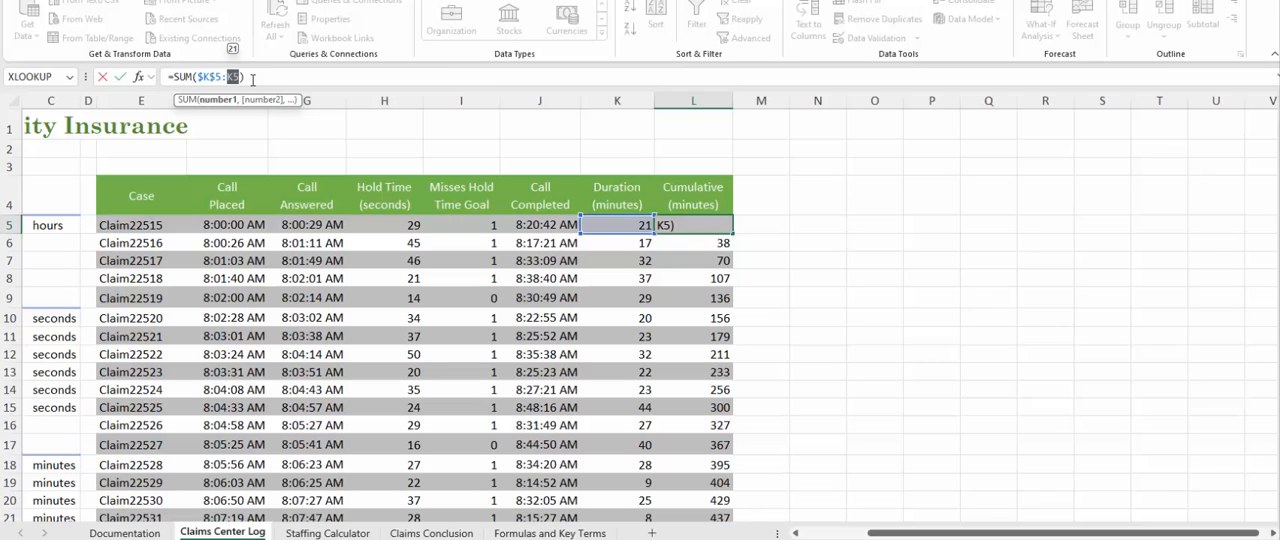
click(263, 77)
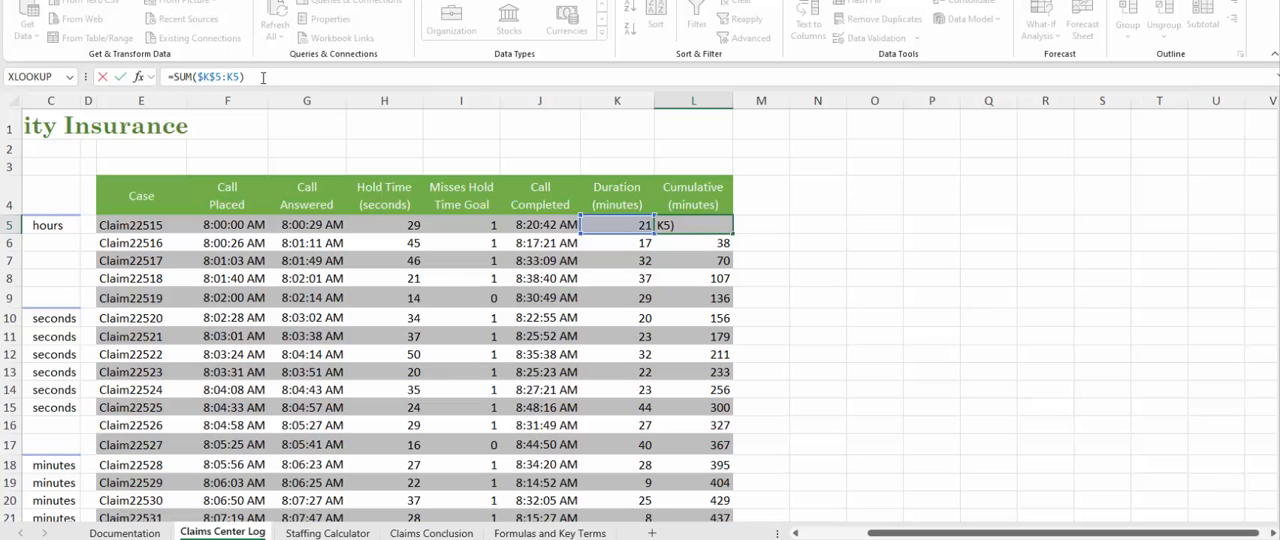
key(ctrl+Return)
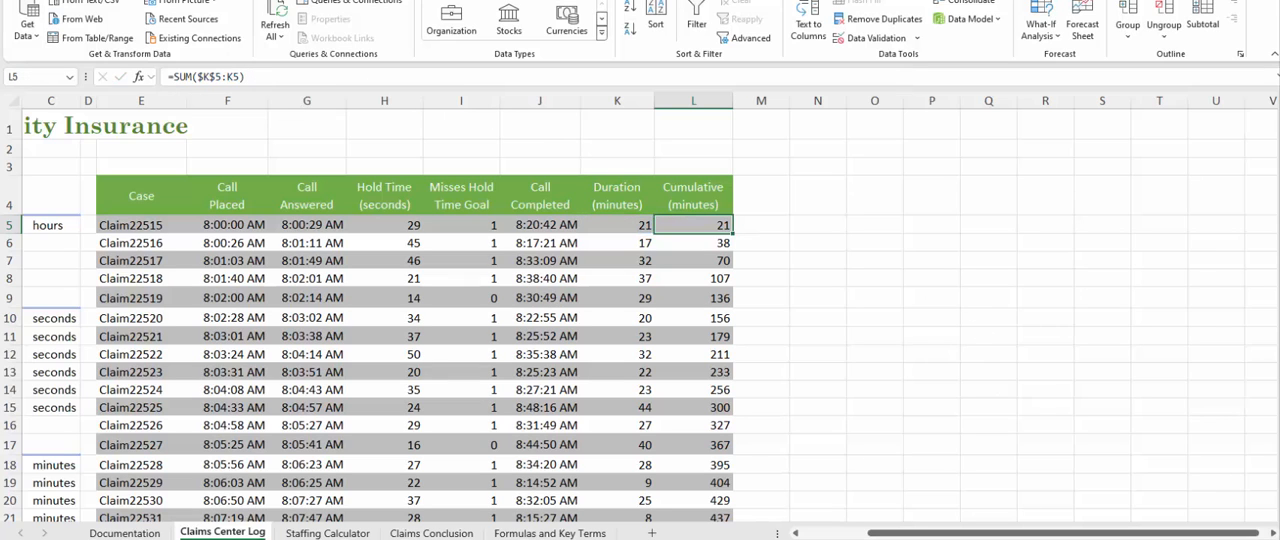
Review the Hold Times cells B10 to B15, from the goal through the average, median, common, shortest and longest hold time formulas.
click(836, 537)
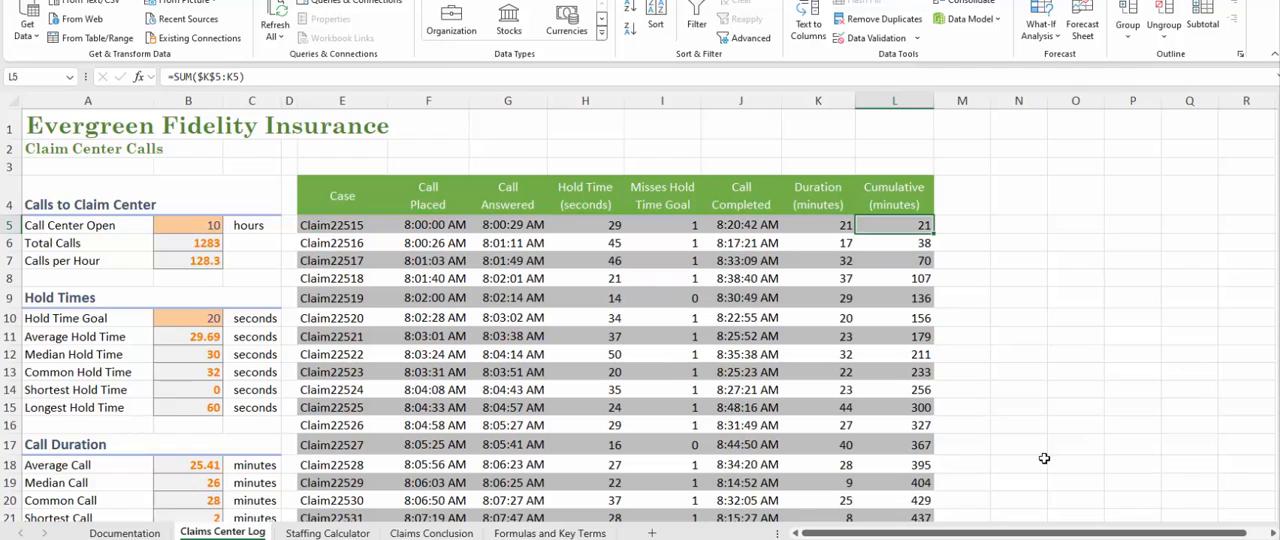
click(182, 372)
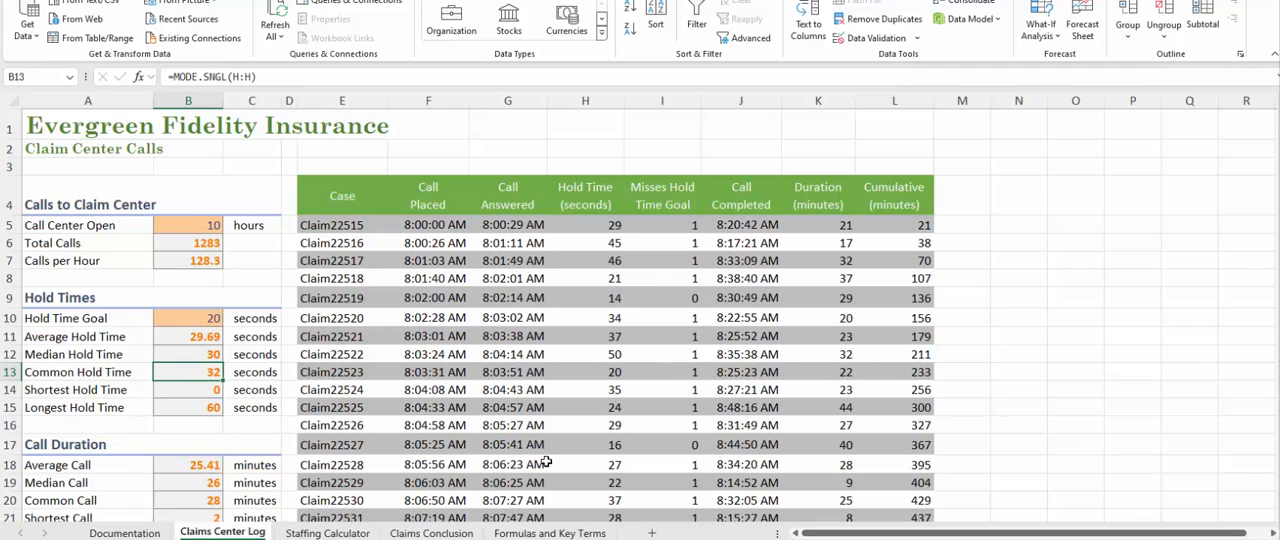
key(Up)
key(Up)
key(Up)
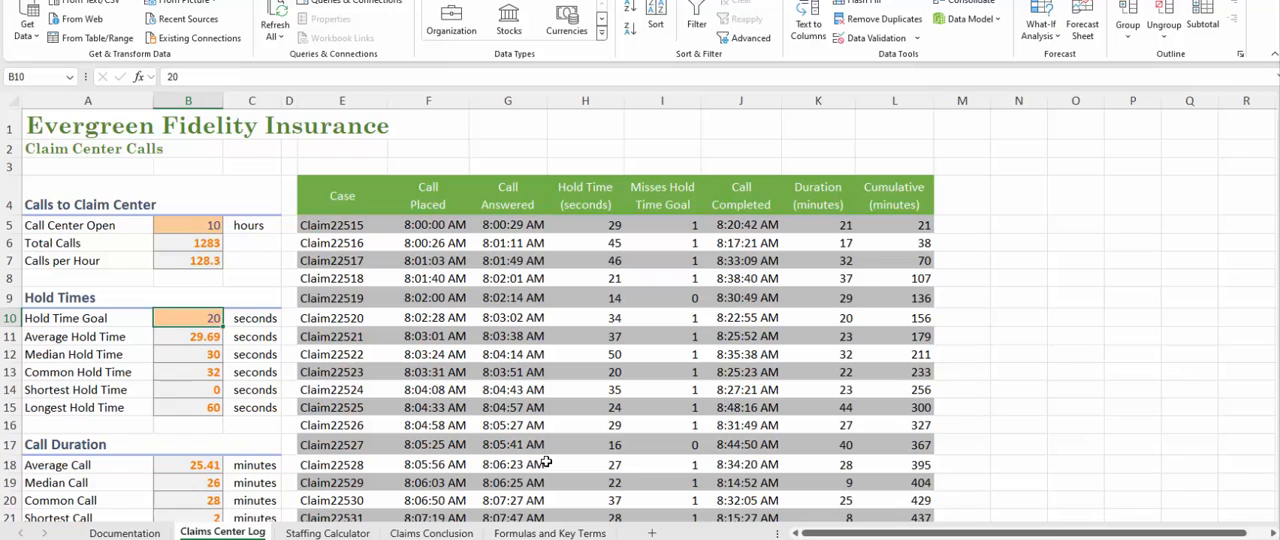
key(Down)
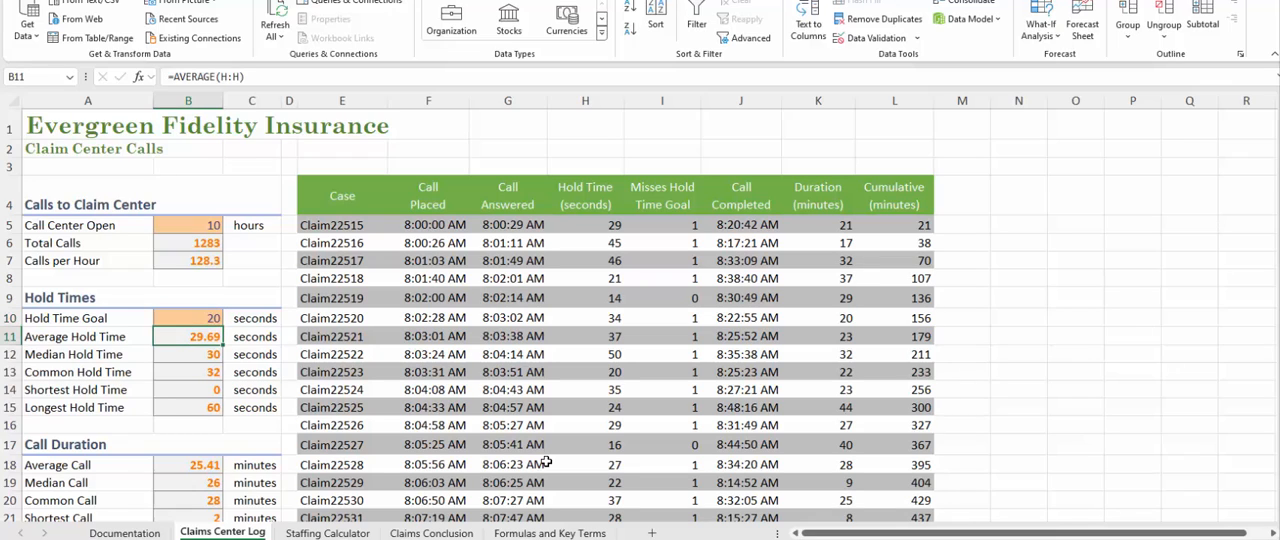
key(Down)
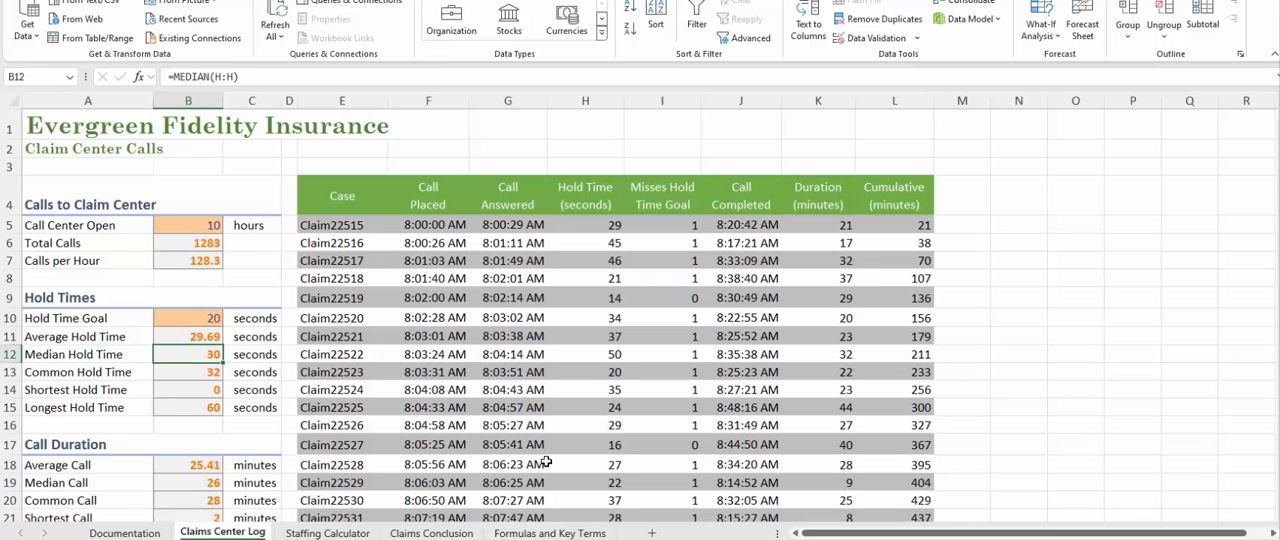
key(Down)
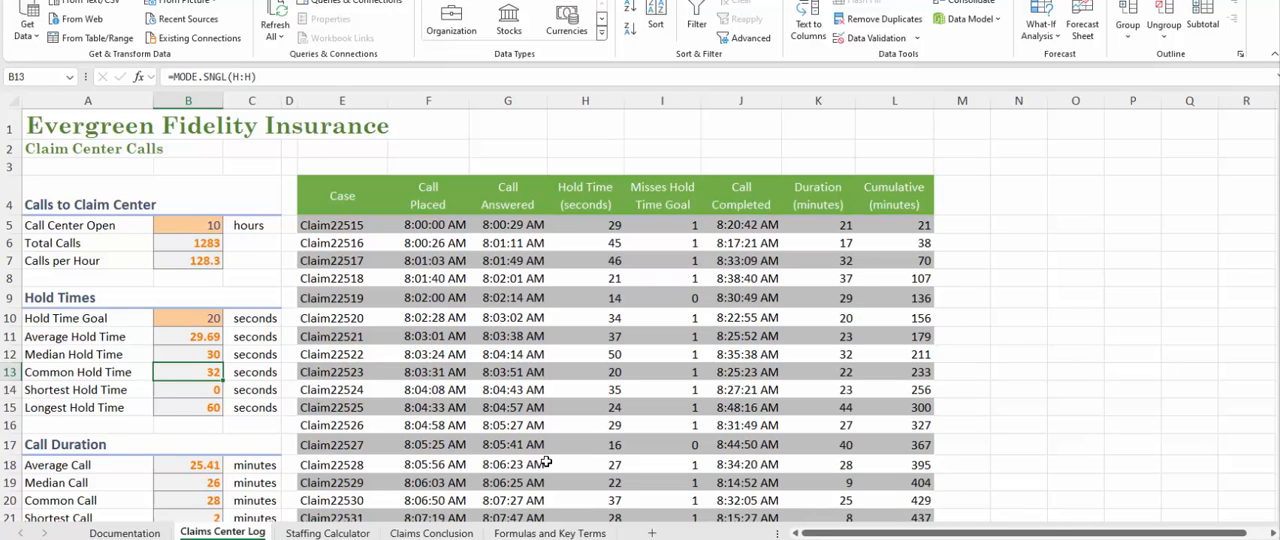
key(Down)
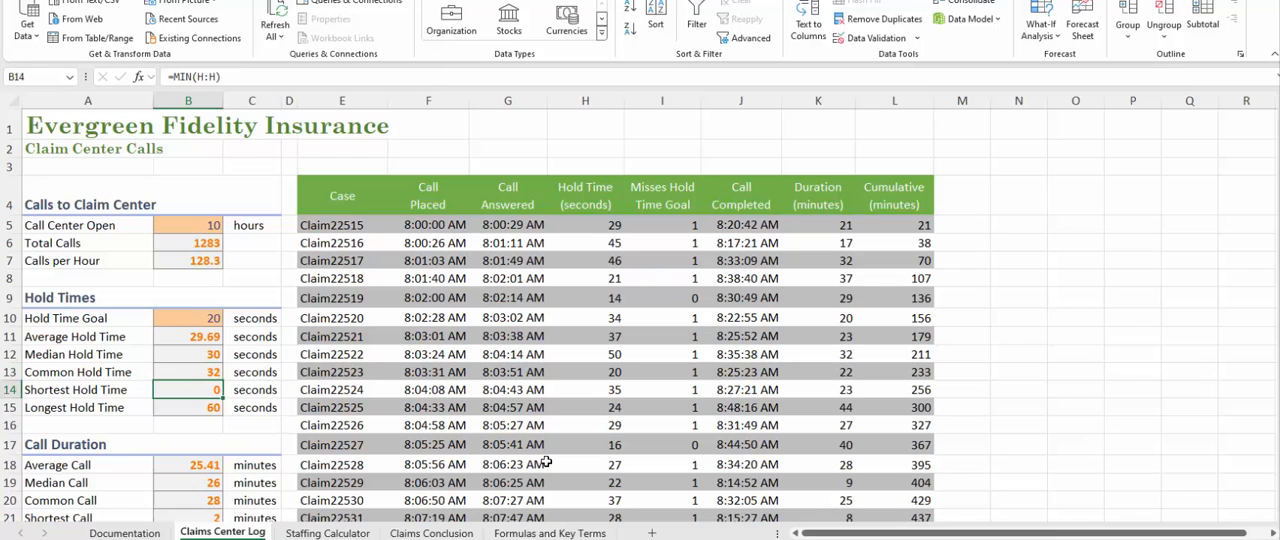
key(Down)
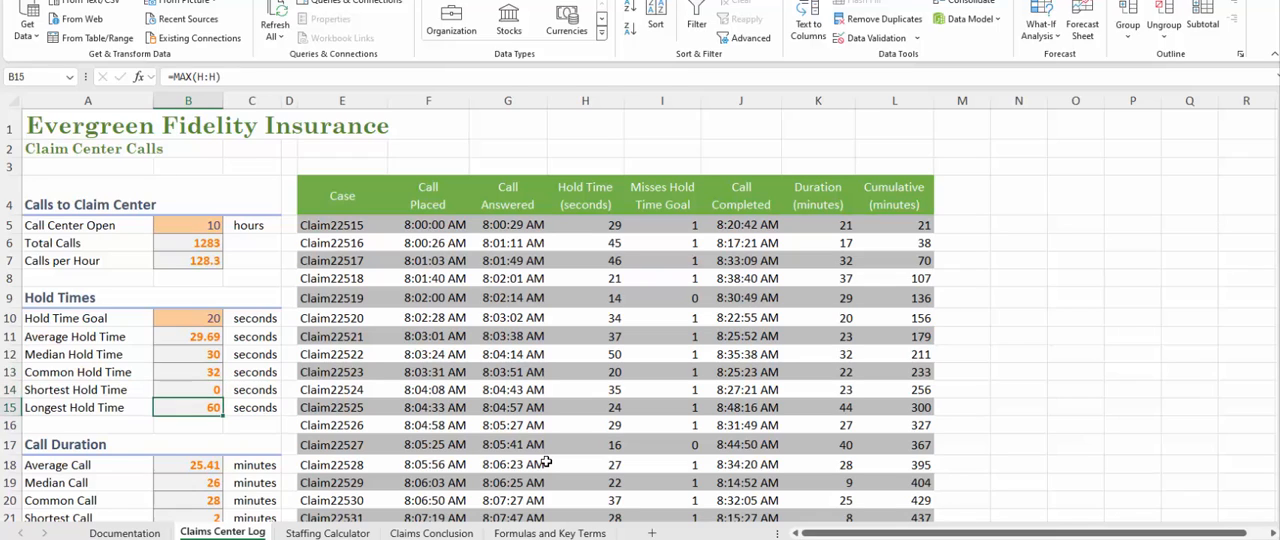
Review the Call Duration formulas in B18 to B22 for the average, median, common, shortest and longest call.
key(Down)
key(Down)
key(Down)
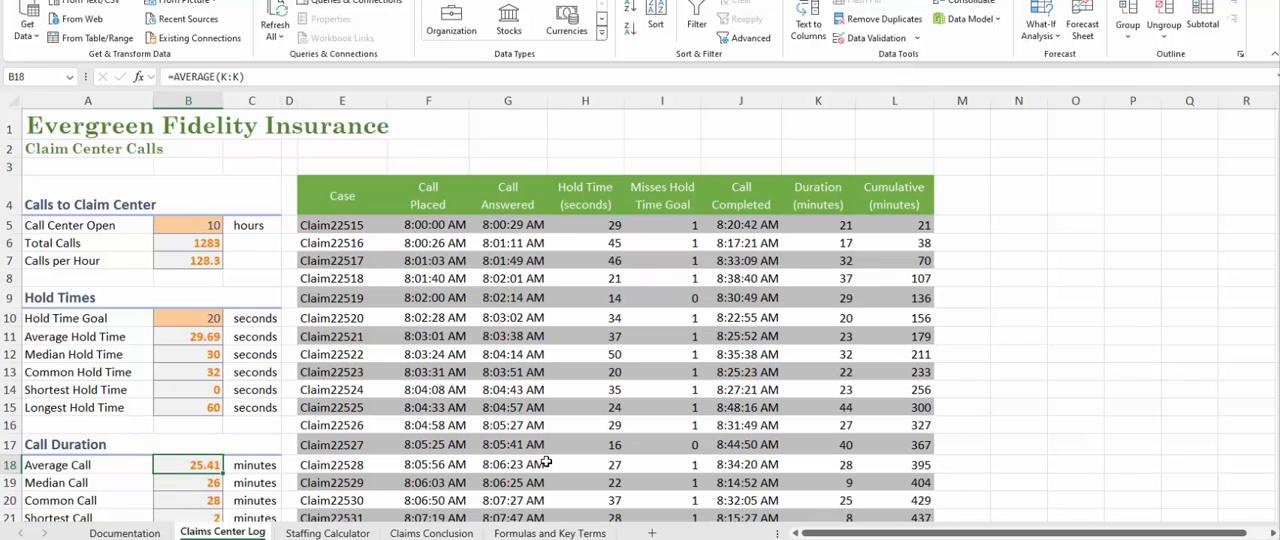
key(Down)
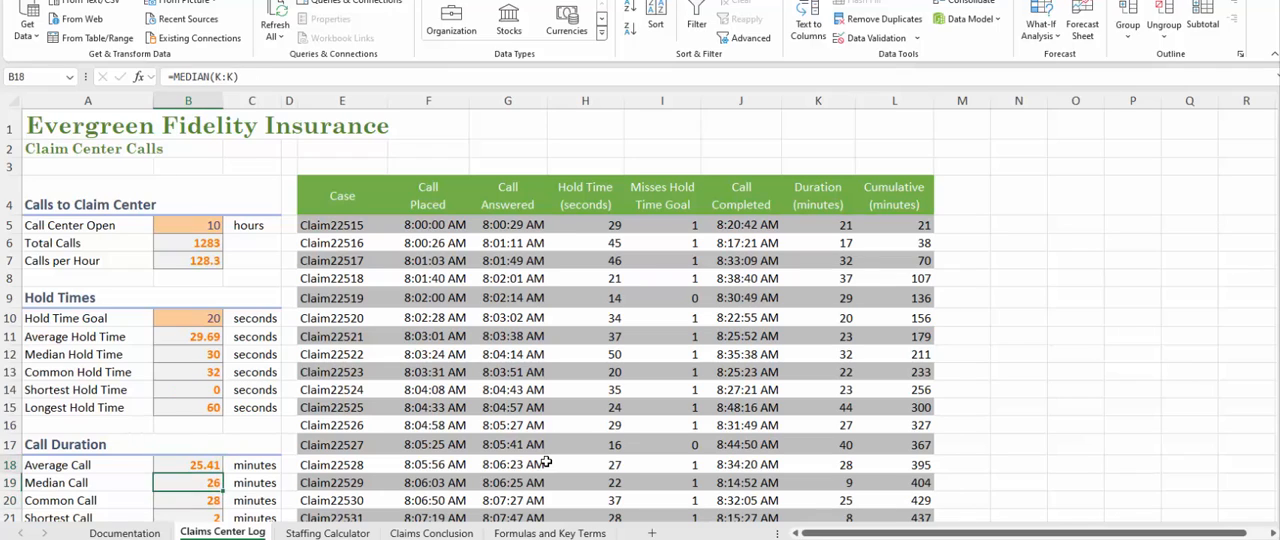
key(Down)
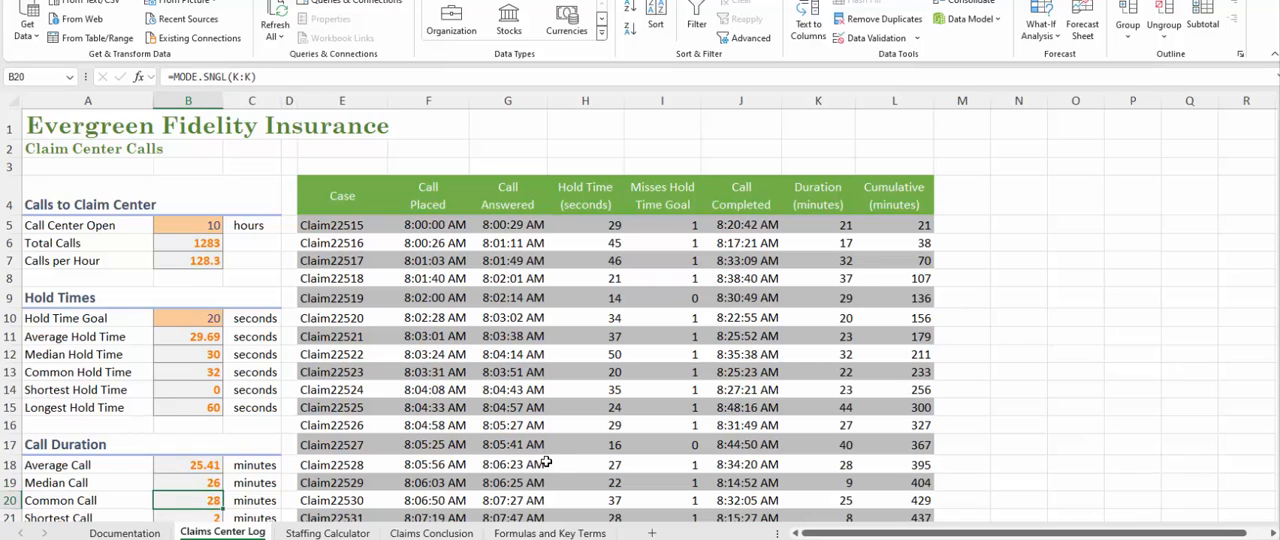
key(Down)
key(Down)
key(Down)
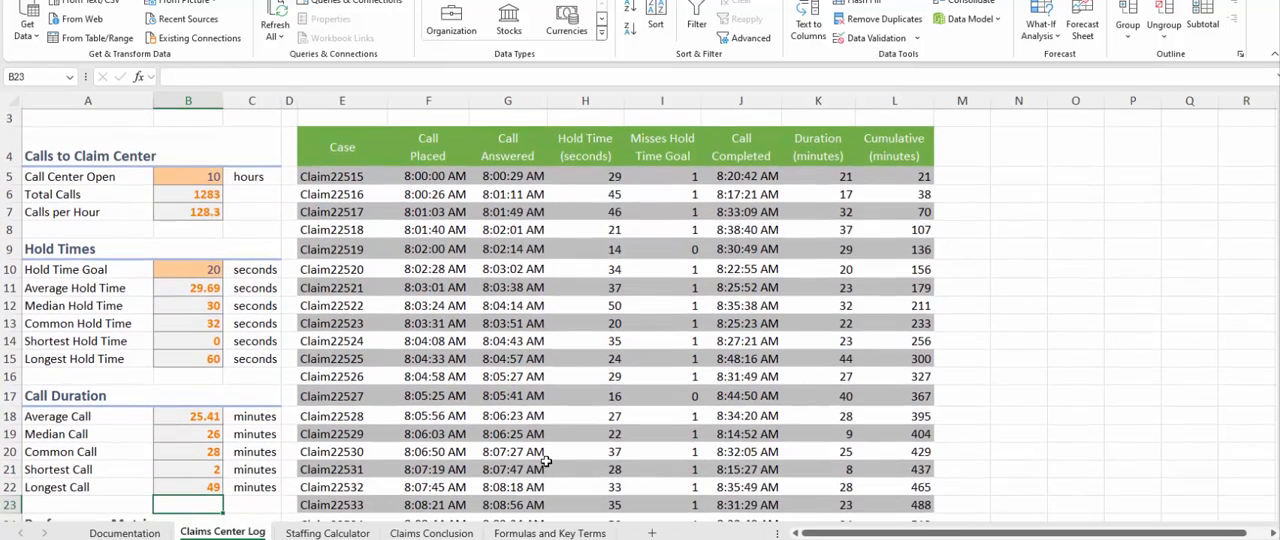
Examine the ROUND formula for Total Agent Time in B25, including its division by 60 and number-of-digits argument, without changing it.
key(Down)
key(Down)
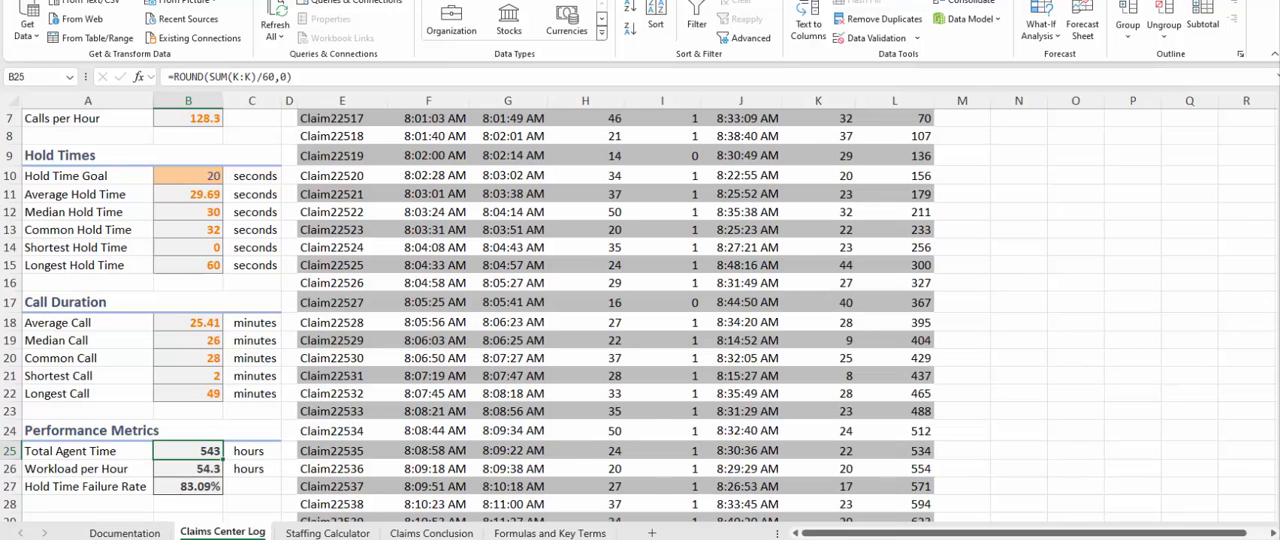
scroll(640, 310, up, 2)
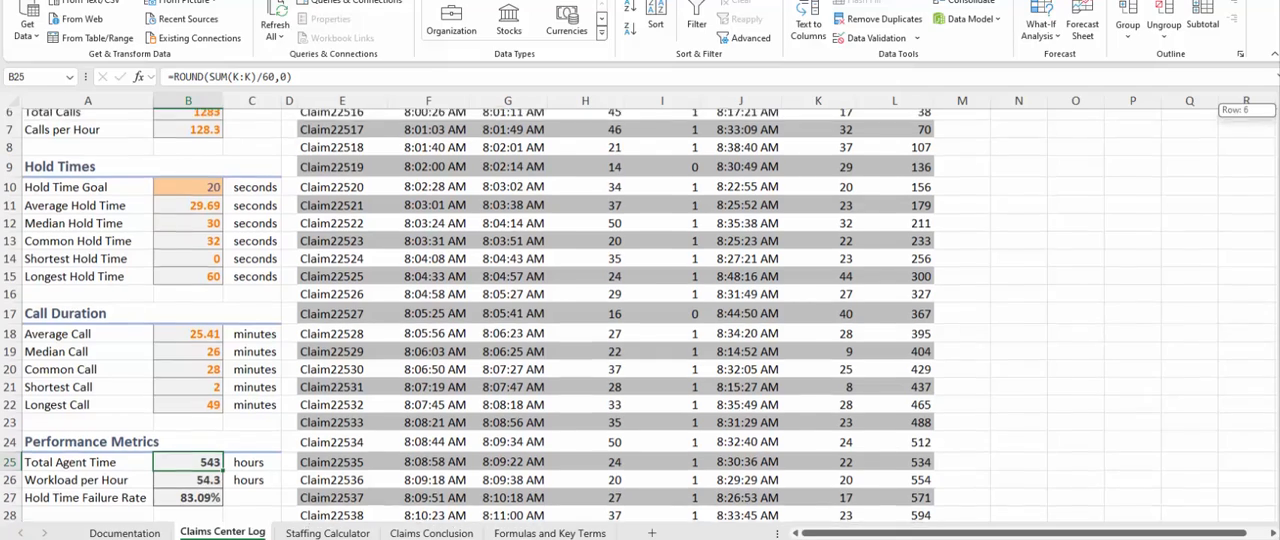
scroll(1258, 130, down, 9)
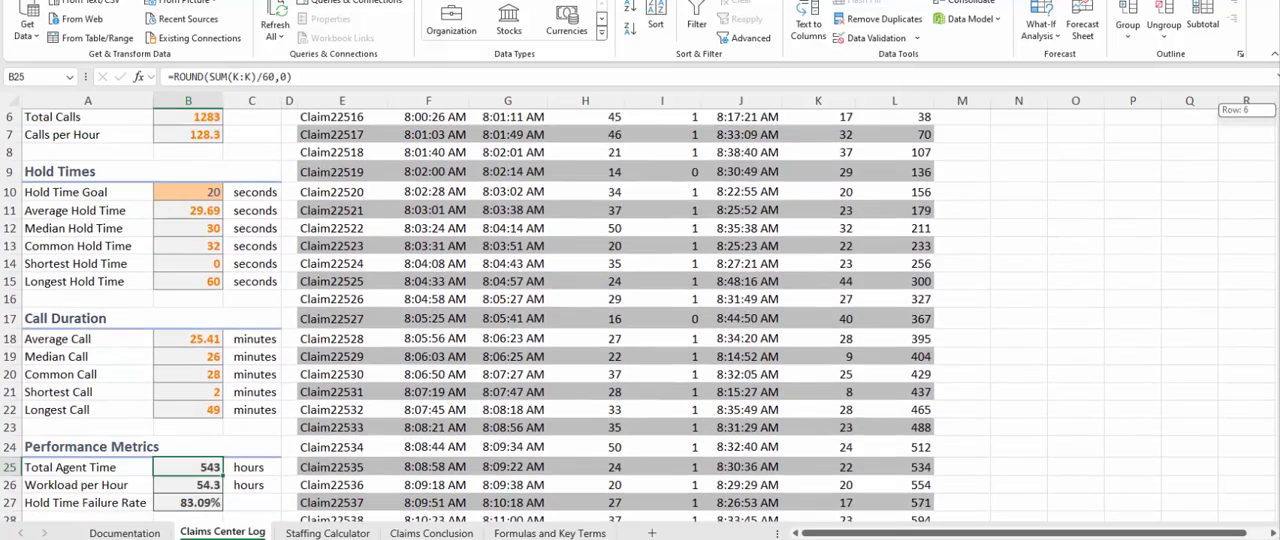
scroll(1258, 130, up, 8)
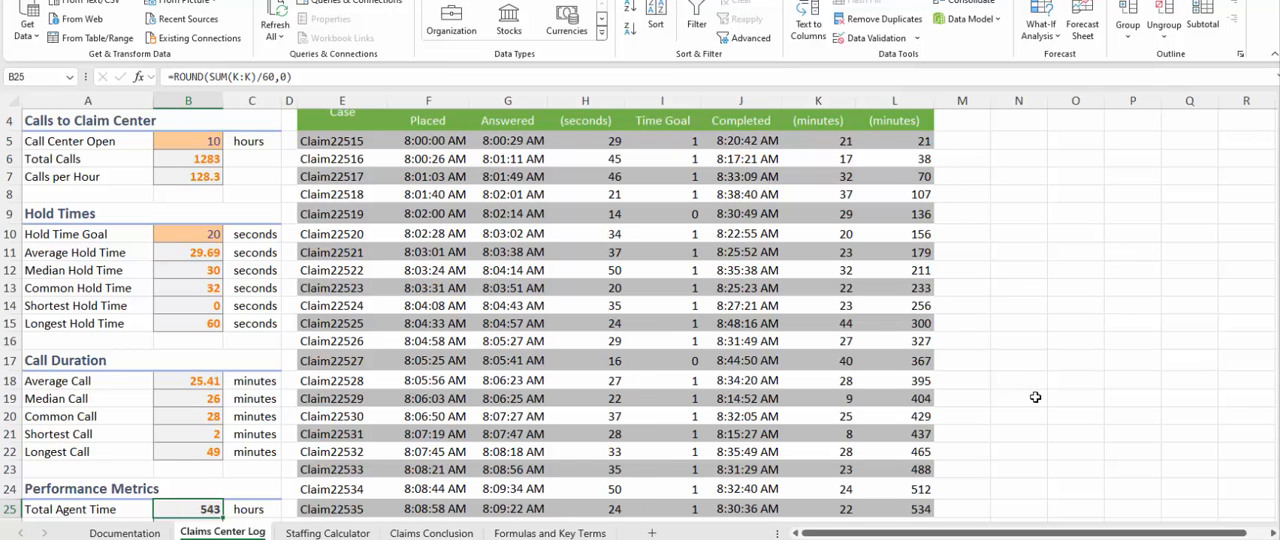
click(276, 77)
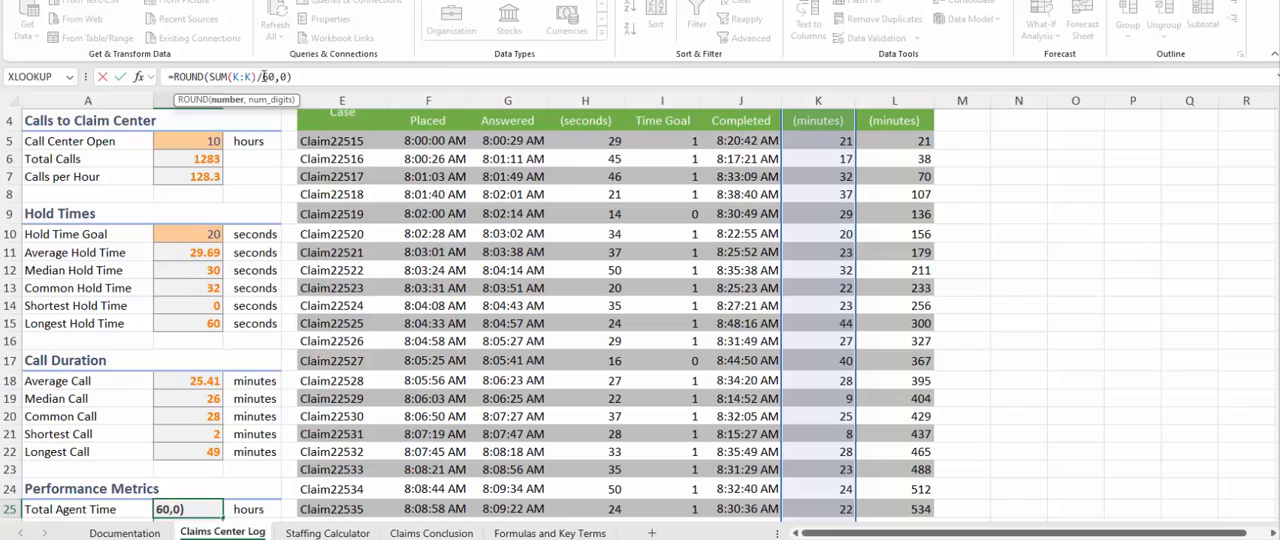
double_click(284, 77)
key(Escape)
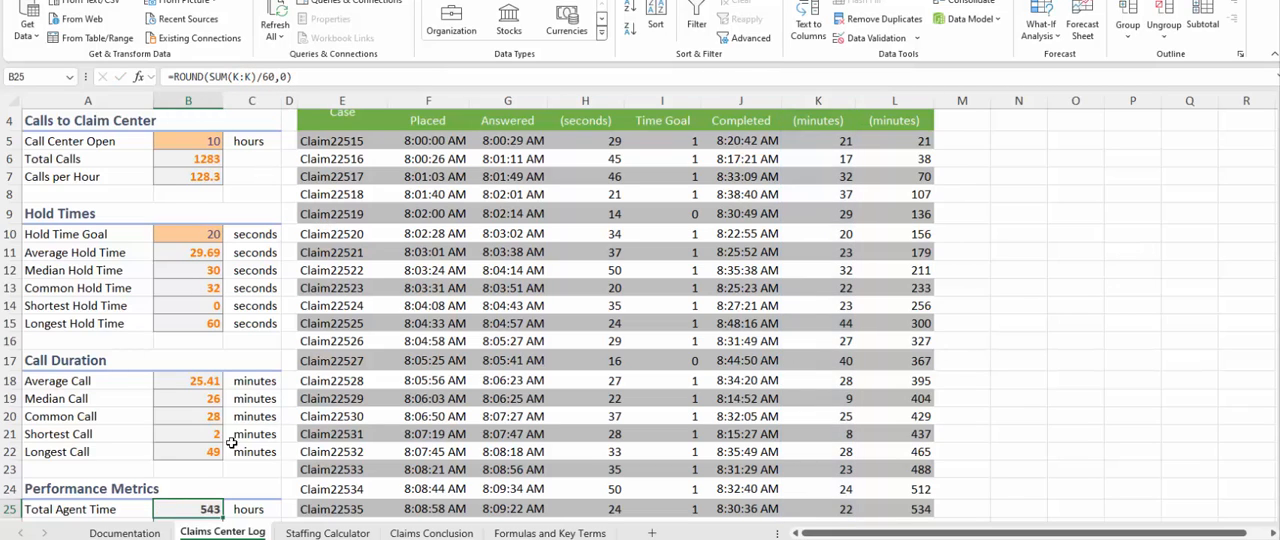
Examine the Workload per Hour formula in B26, which rounds total agent time divided by the call center's open hours.
key(Down)
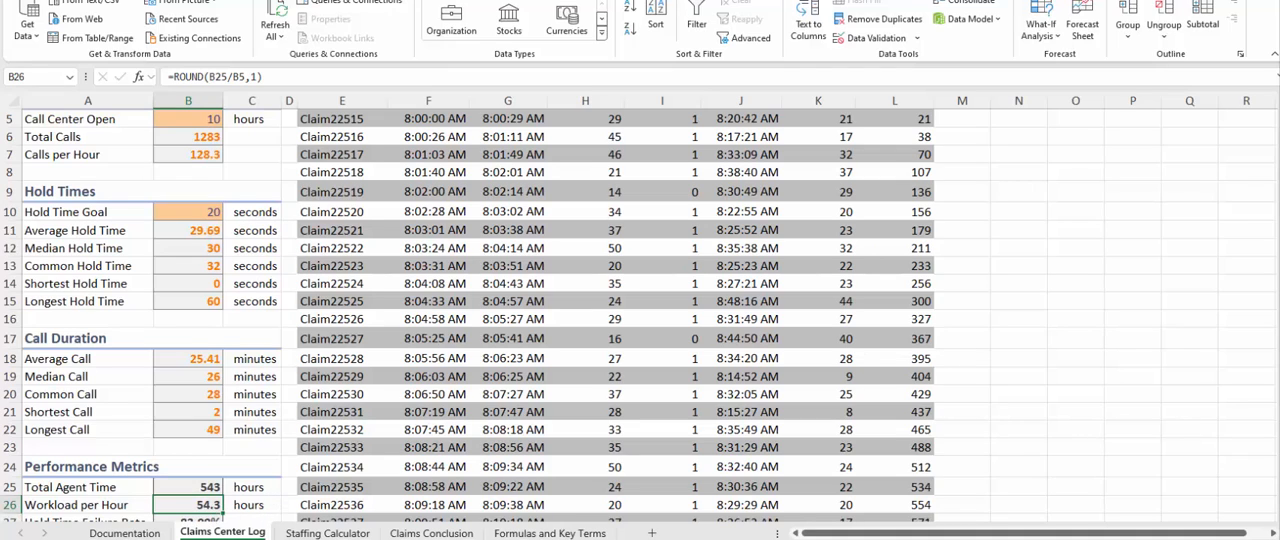
scroll(190, 470, down, 1)
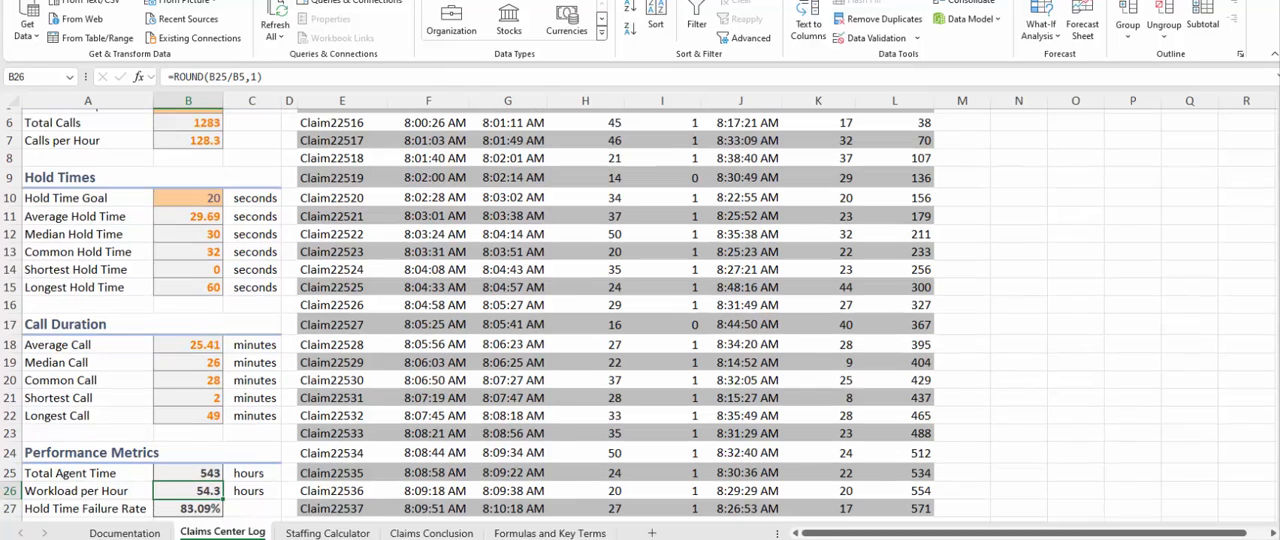
click(182, 486)
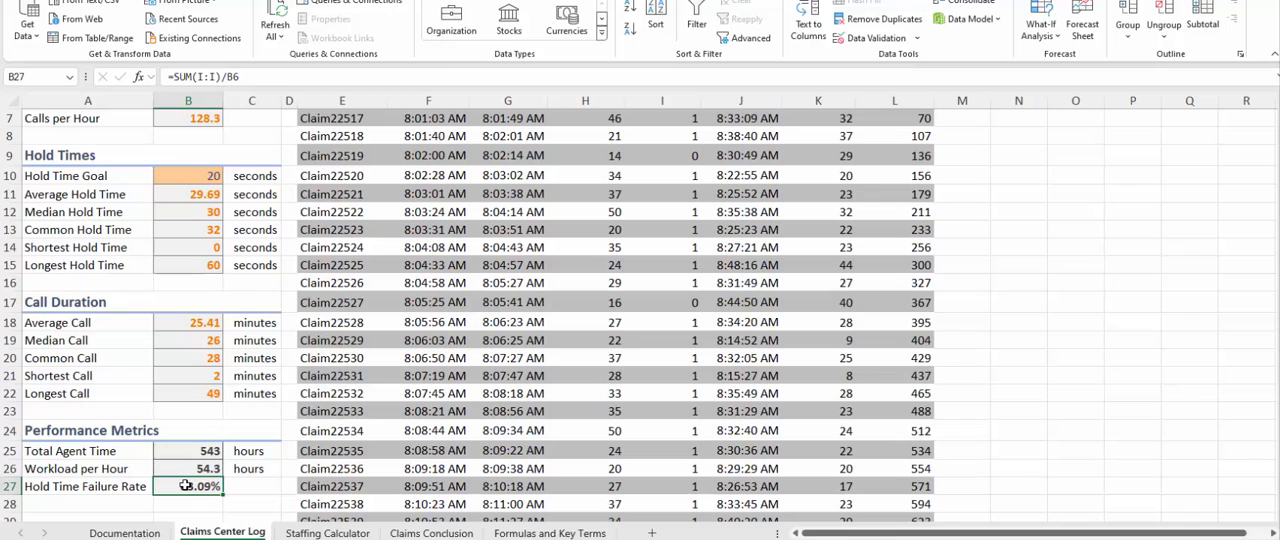
click(204, 468)
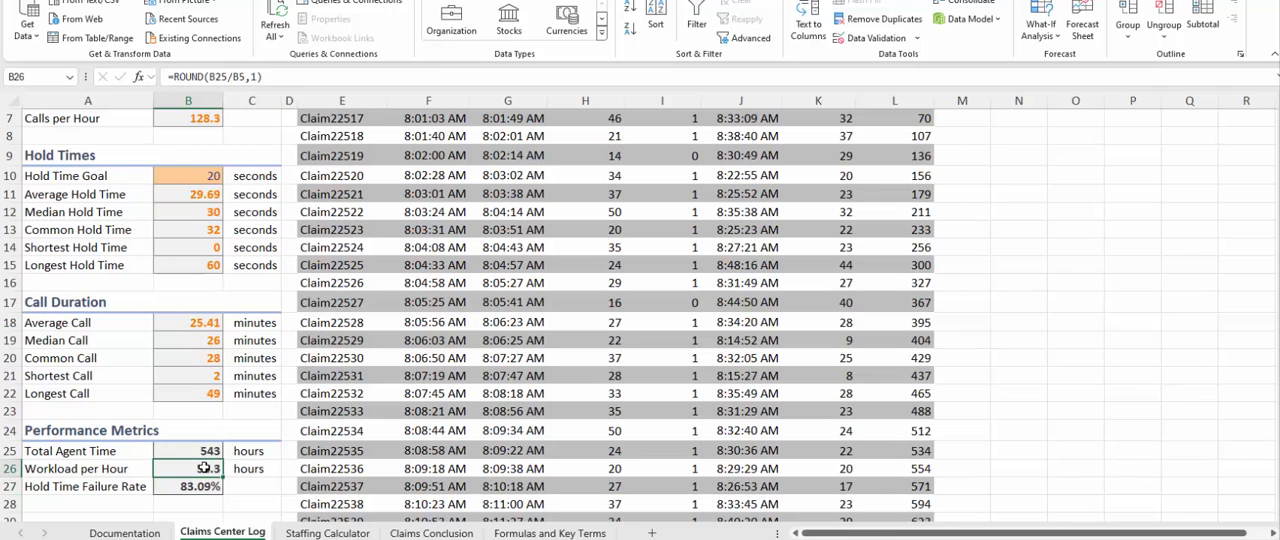
Trace the Hold Time Failure Rate formula in B27 to the Misses Hold Time Goal formula in I5 and Total Calls in B6.
click(199, 487)
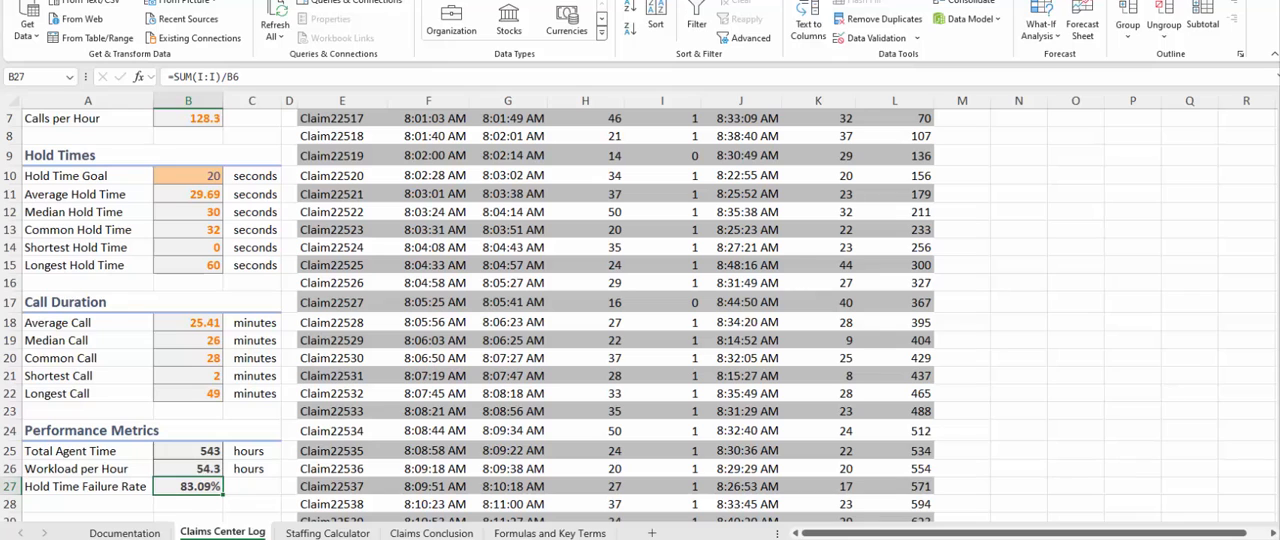
drag(1278, 119, 1278, 109)
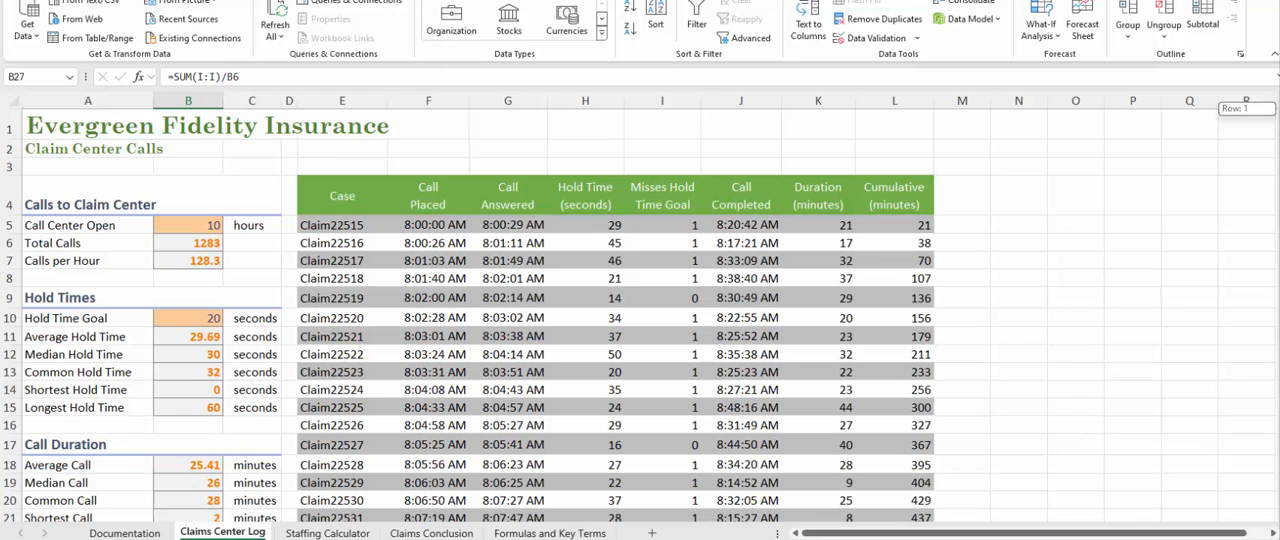
click(659, 188)
click(666, 227)
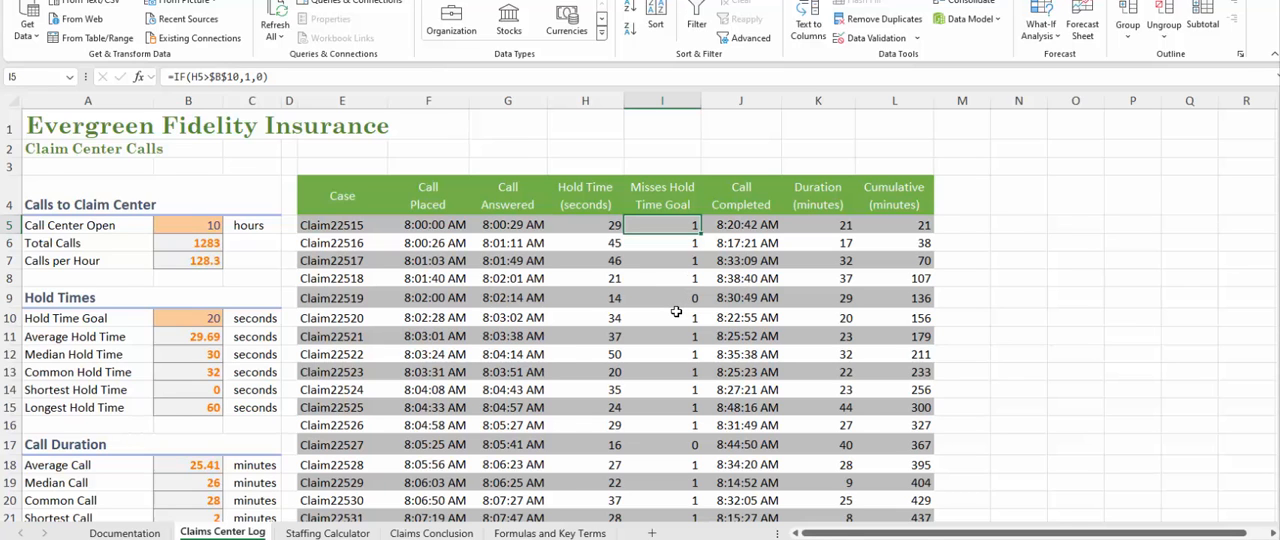
scroll(676, 312, down, 4)
click(186, 309)
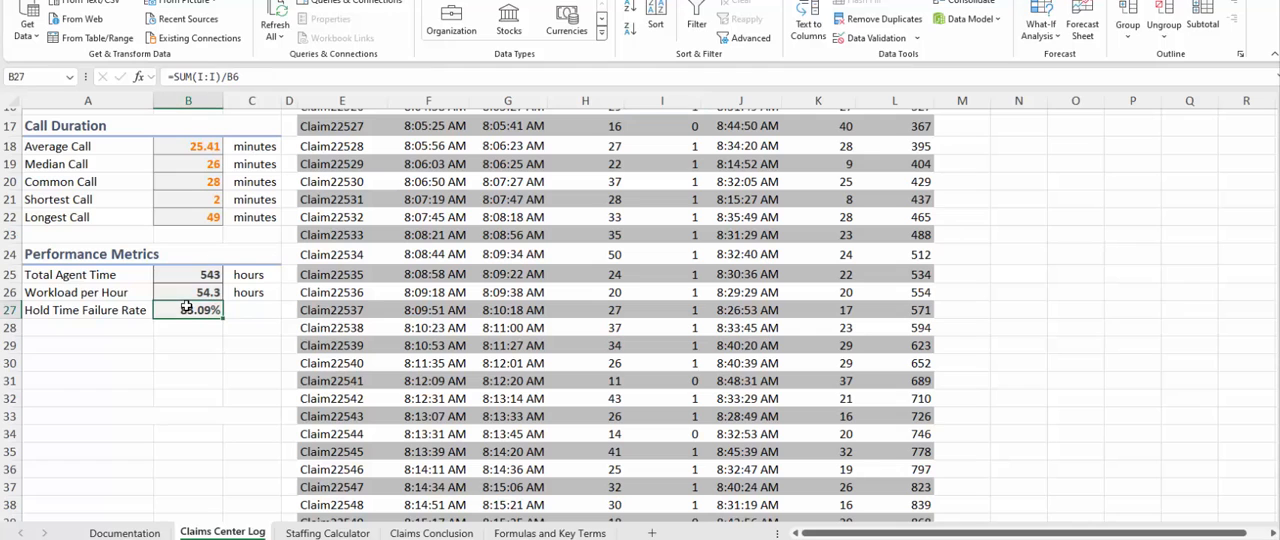
scroll(334, 402, up, 5)
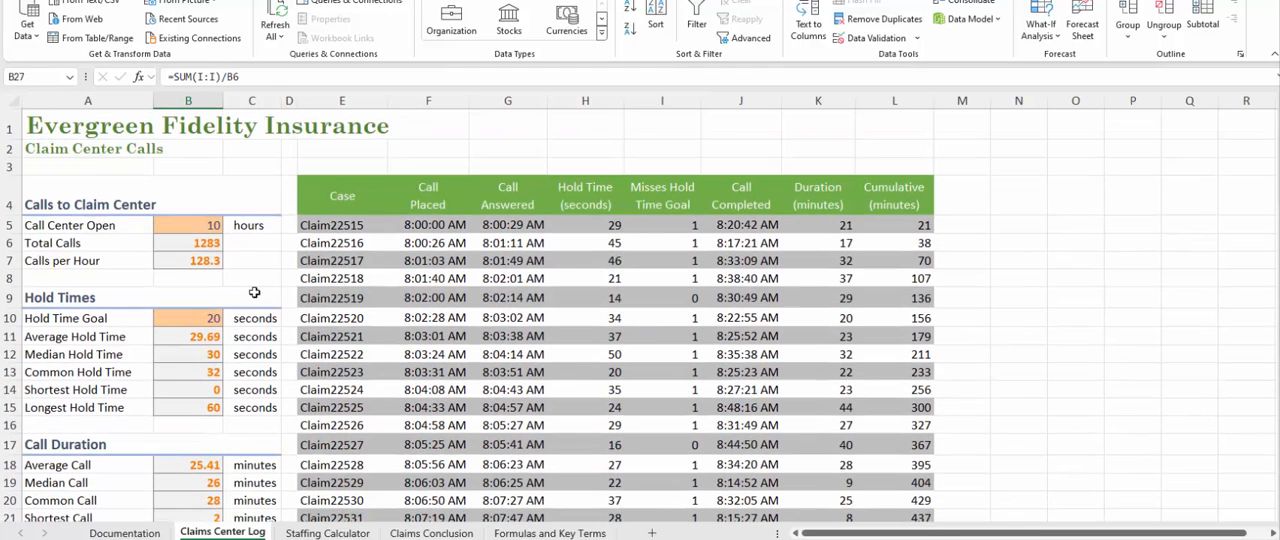
click(205, 244)
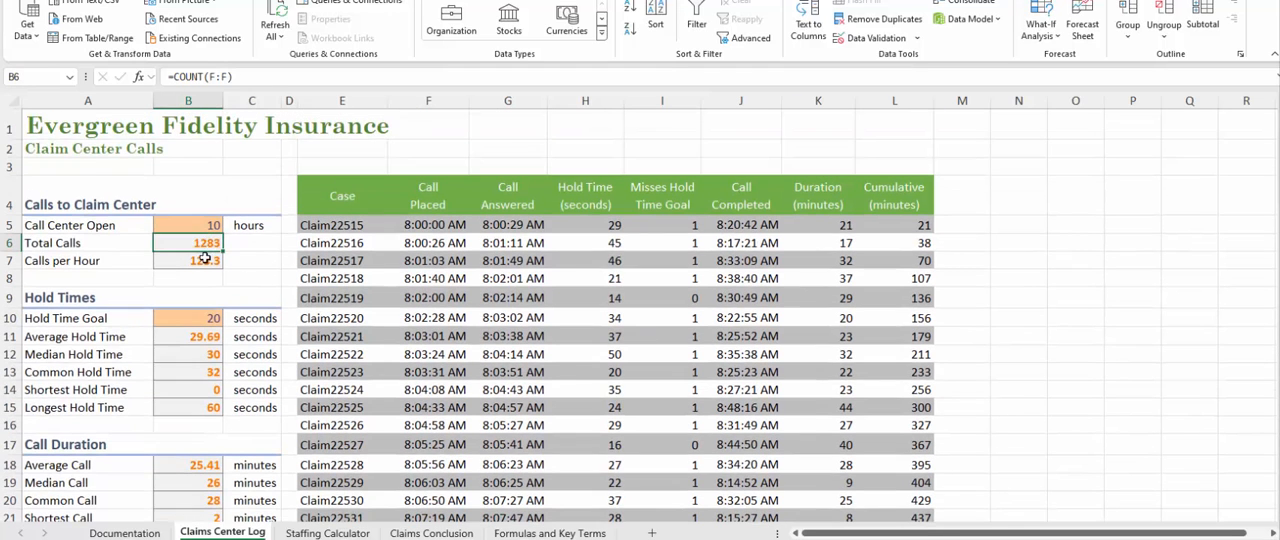
scroll(245, 312, down, 5)
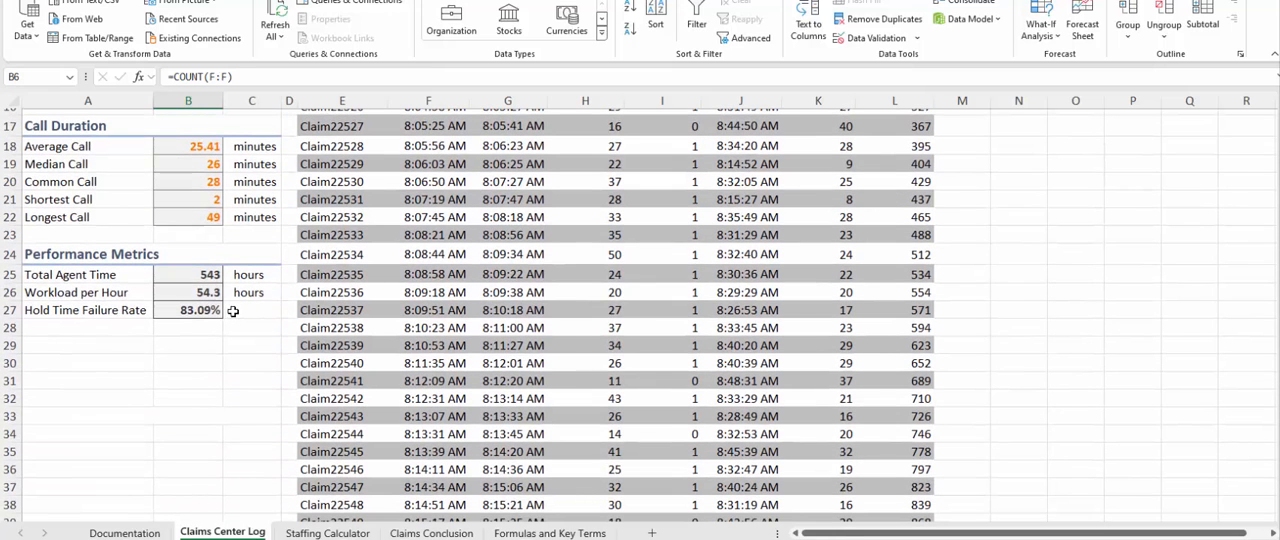
click(186, 311)
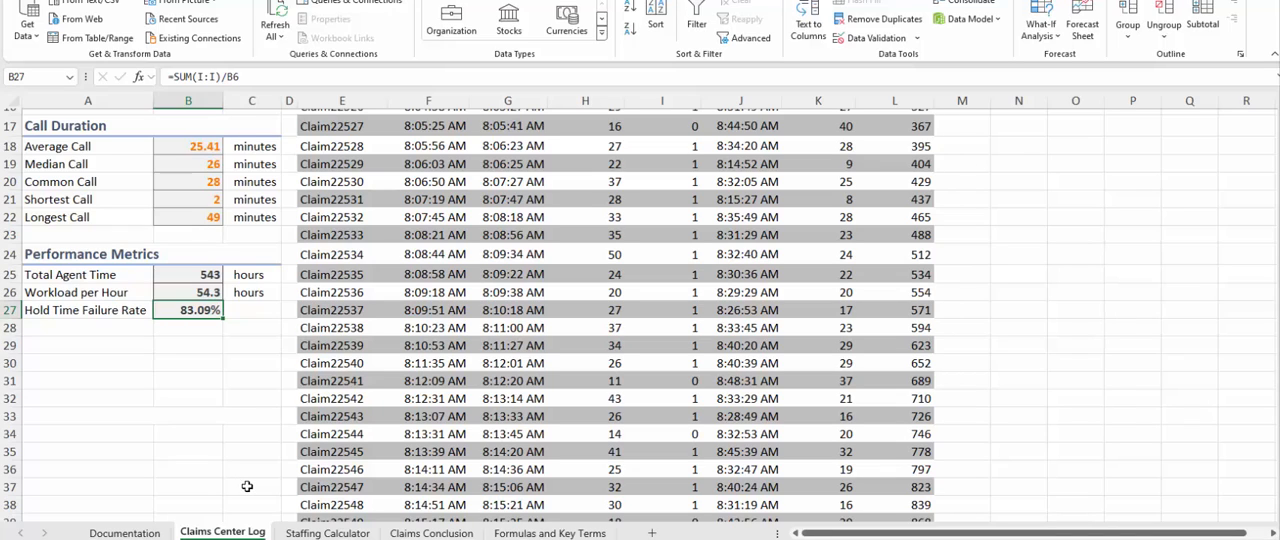
Look over the Claims Center Log once more and the Staffing Calculator sheet from working hours through absences to staff shrinkage.
scroll(247, 486, up, 5)
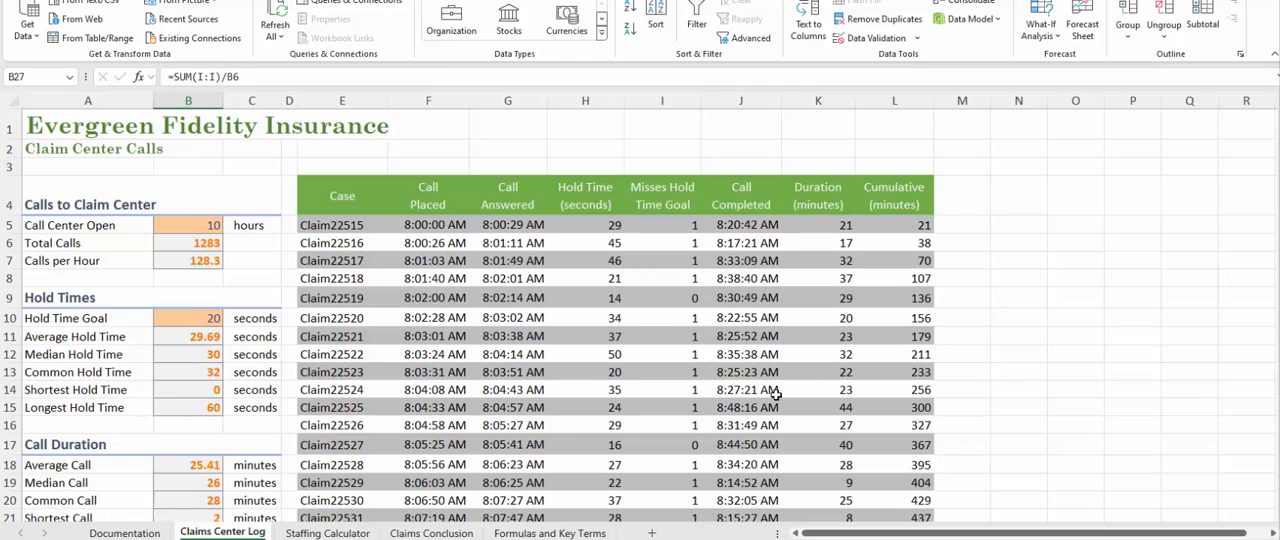
scroll(700, 396, down, 5)
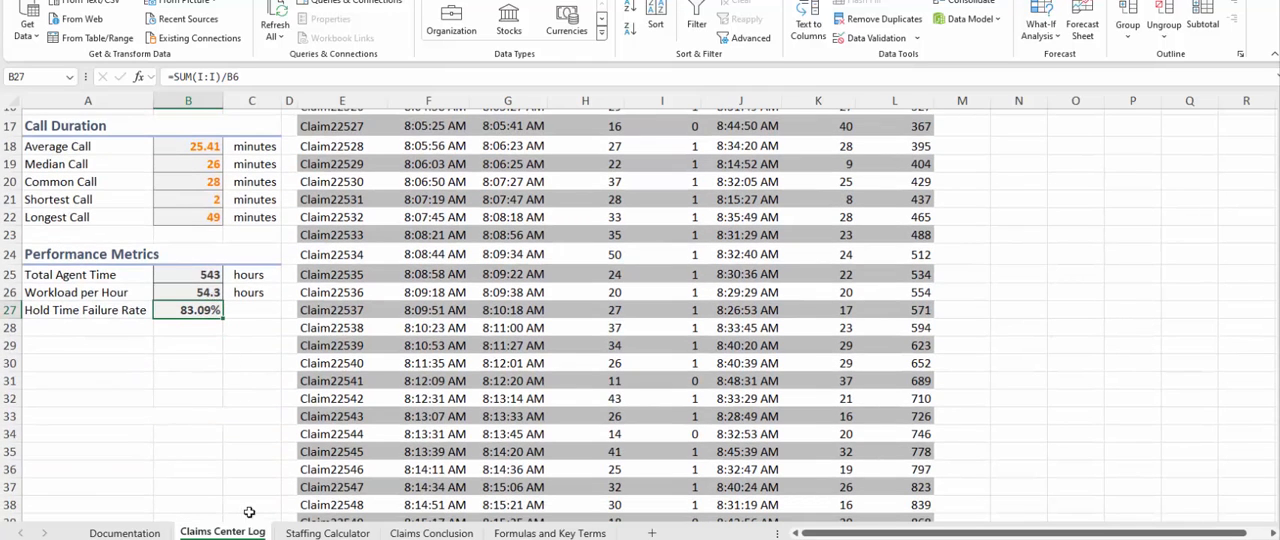
click(327, 533)
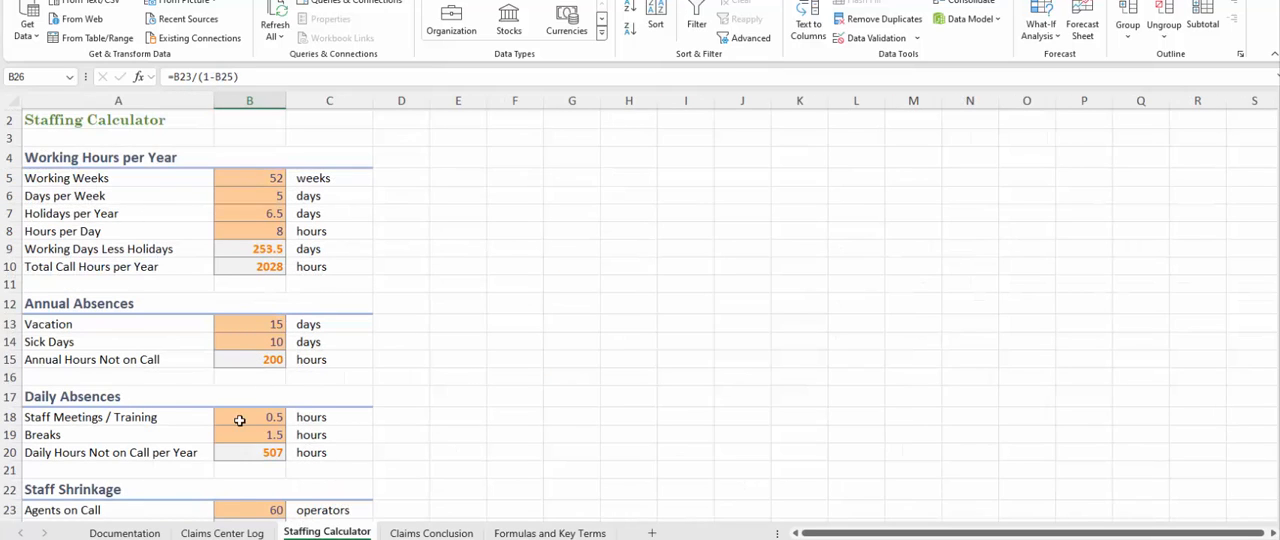
click(240, 356)
scroll(251, 363, down, 6)
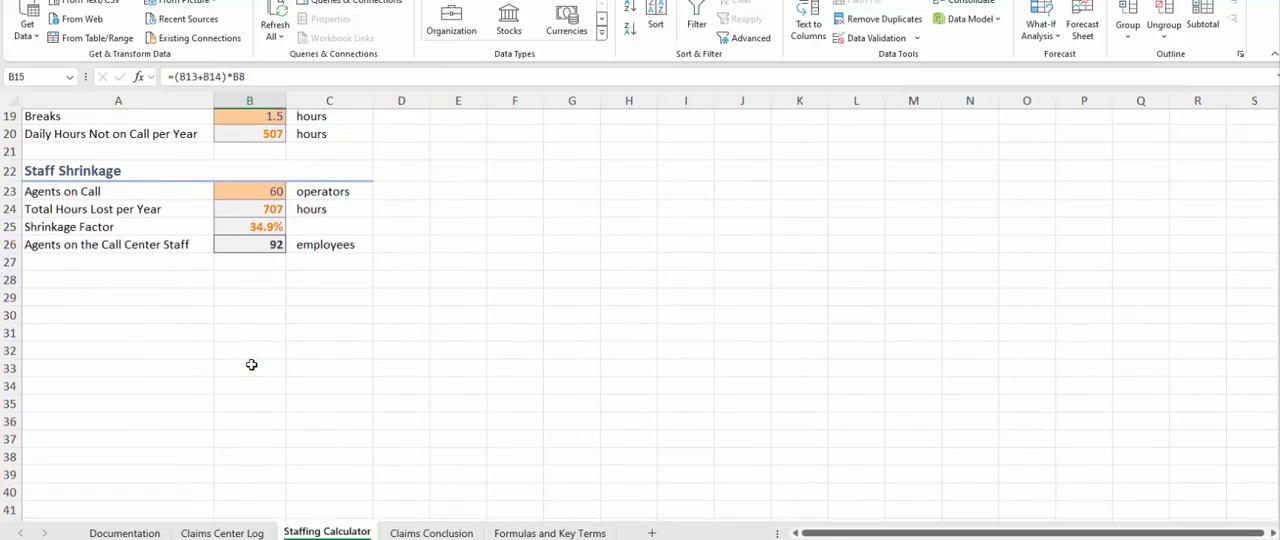
scroll(253, 364, up, 3)
scroll(253, 364, up, 3)
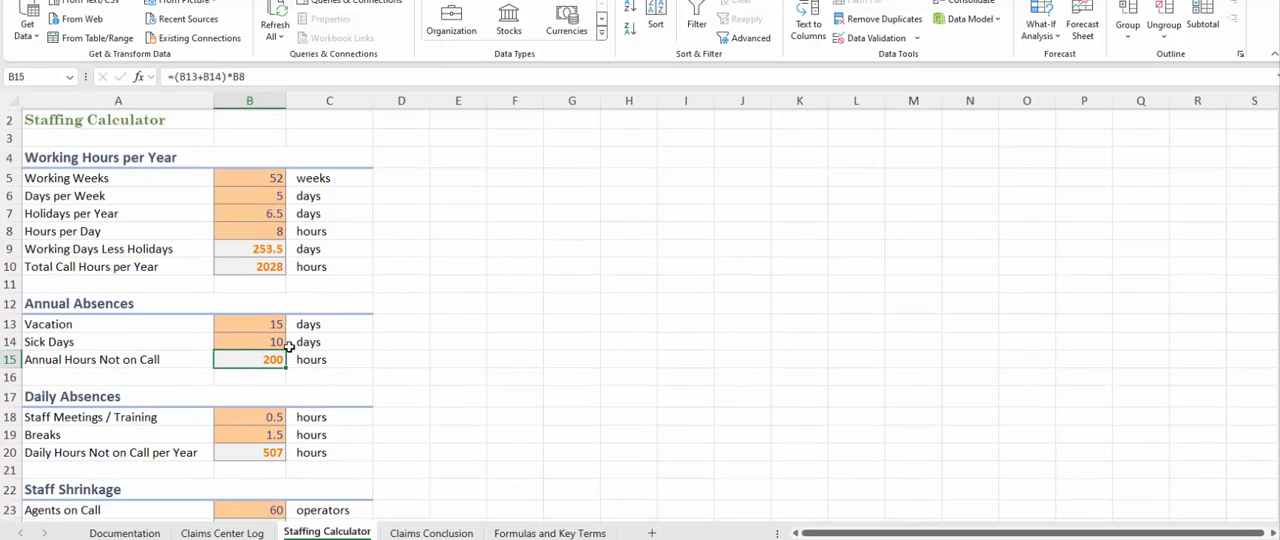
Review the Support Parameters in B5 to B9 on the Claims Conclusion sheet, including the conversion of call duration to hours.
click(393, 533)
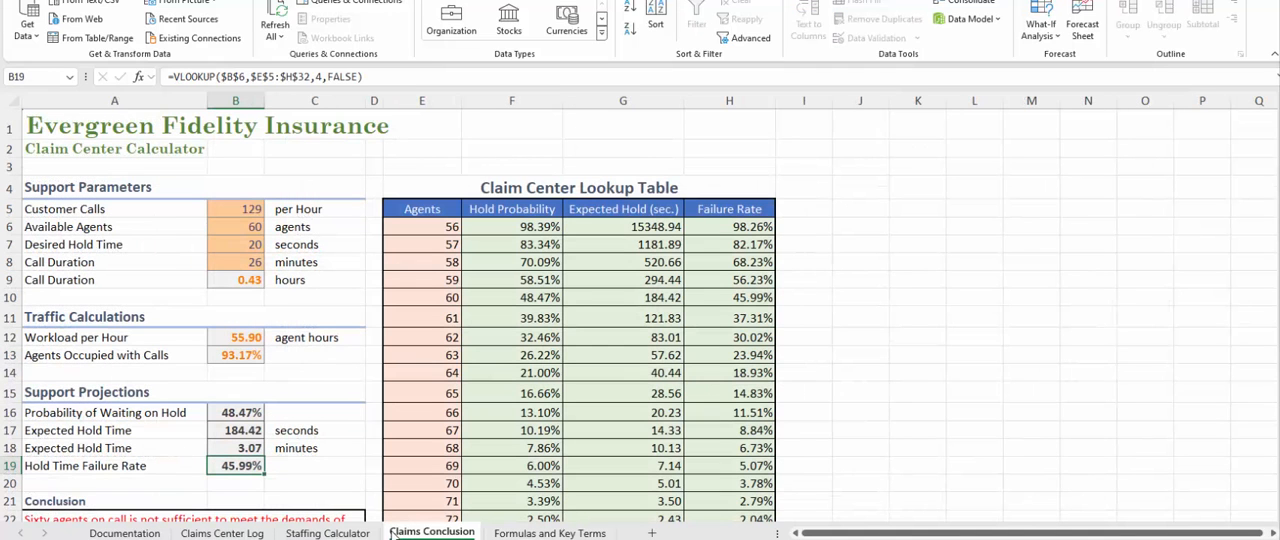
click(247, 205)
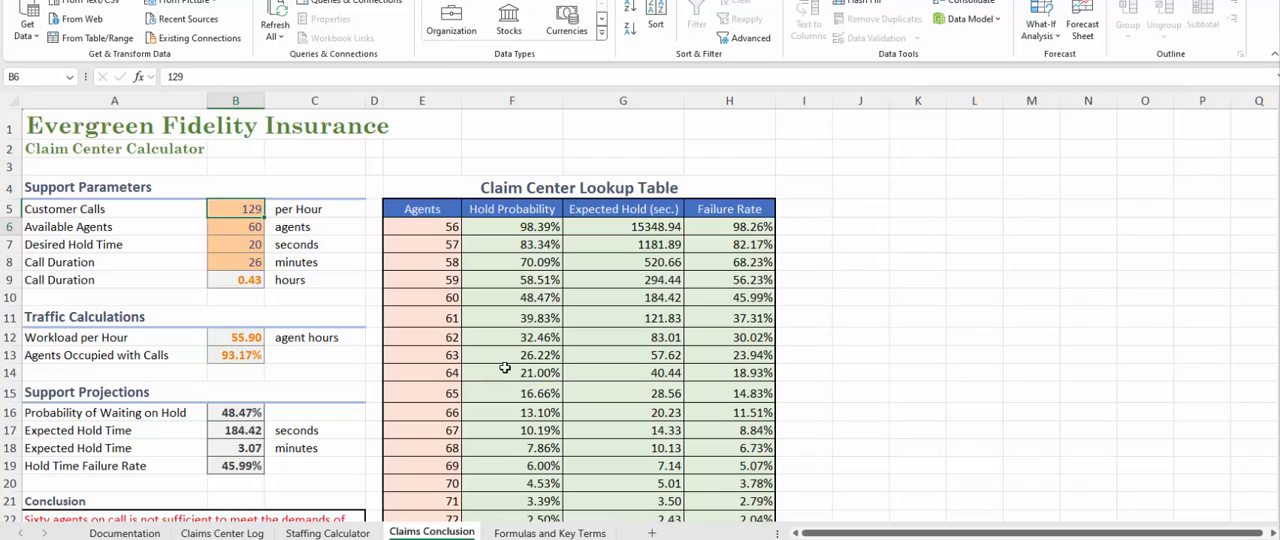
key(Down)
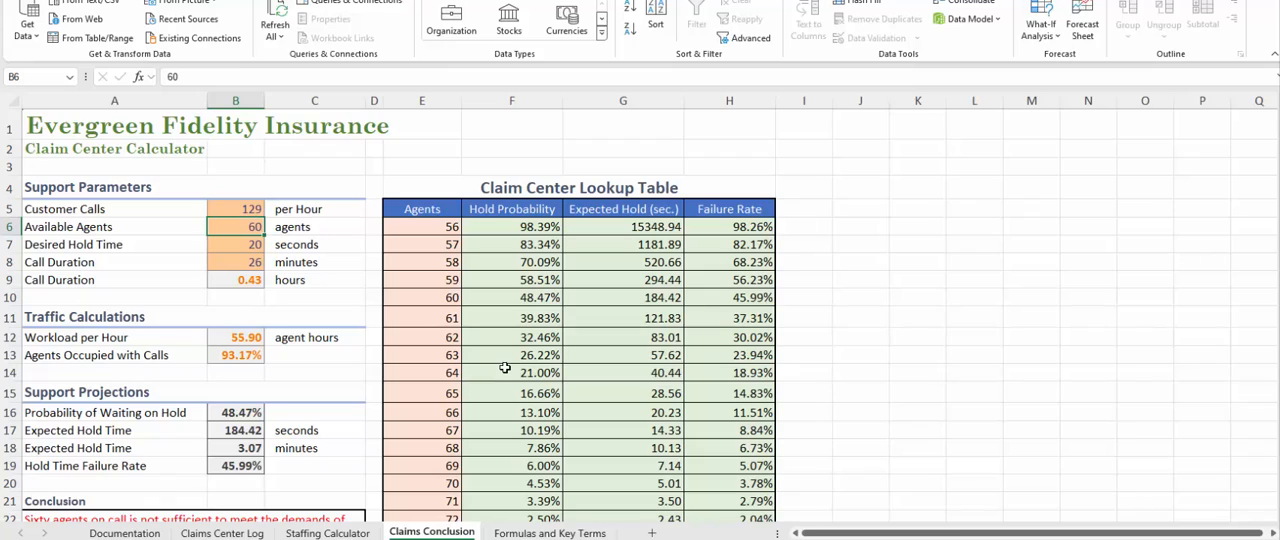
key(Down)
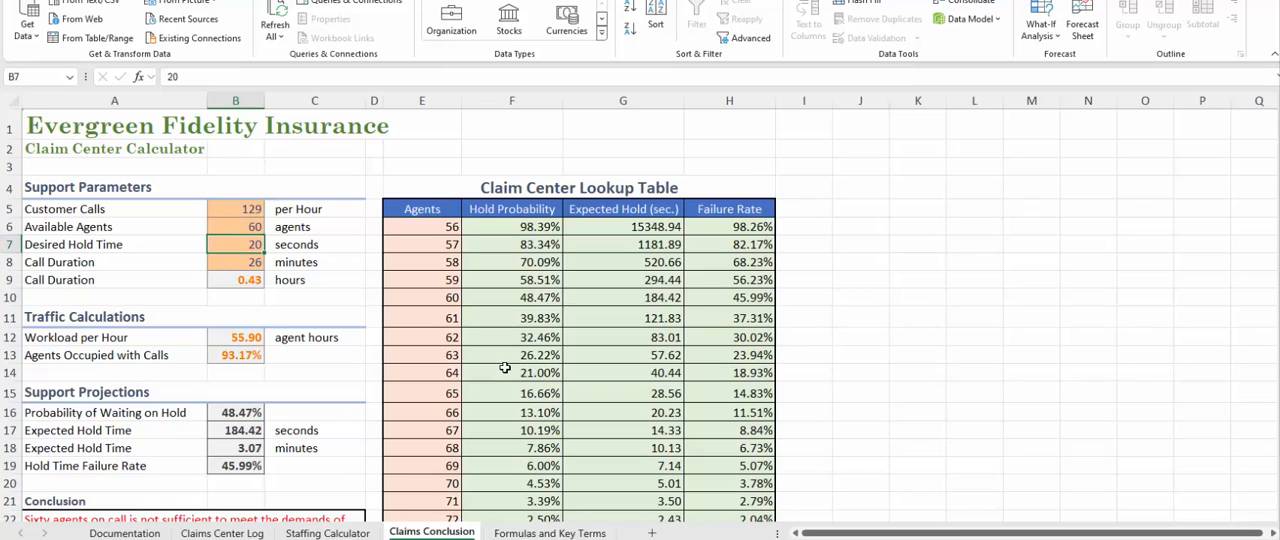
key(Down)
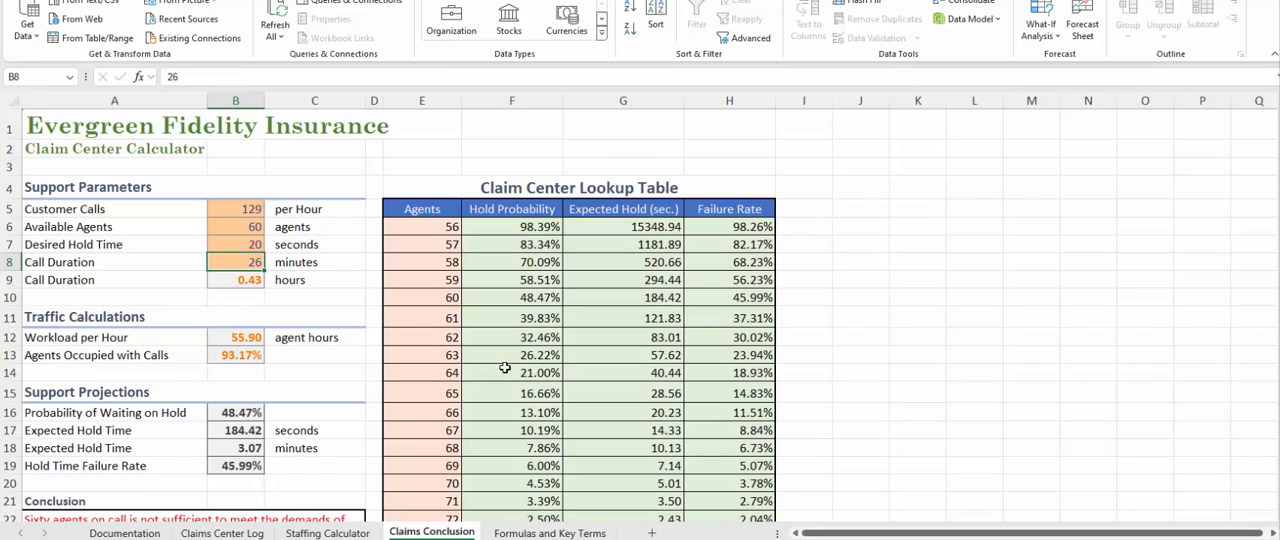
key(Down)
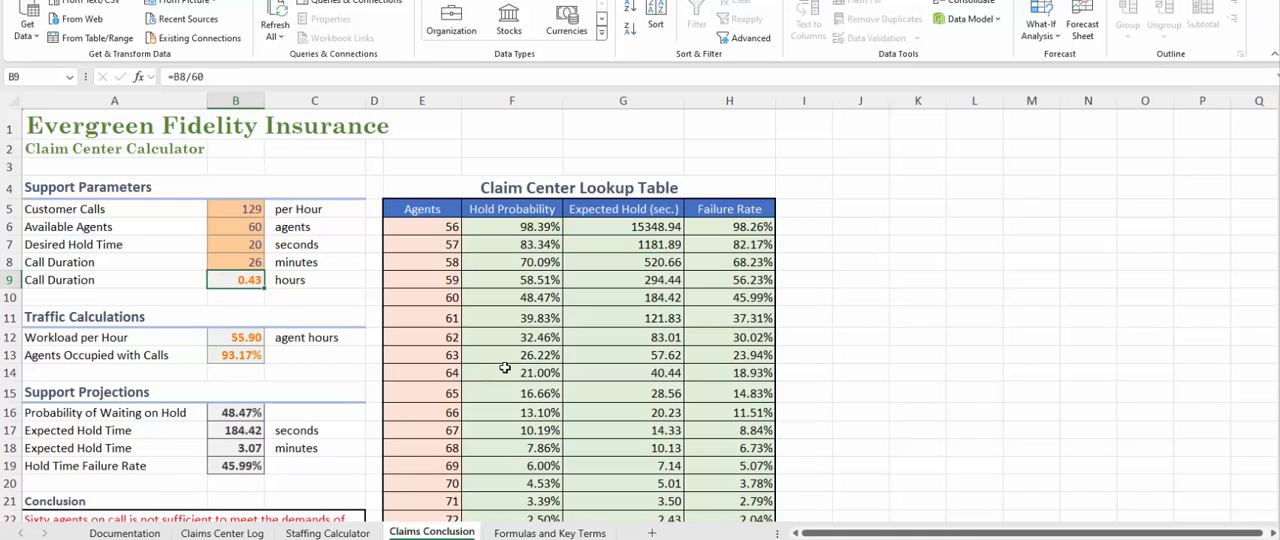
Examine the Traffic Calculations formulas for Workload per Hour in B12 and Agents Occupied with Calls in B13.
key(Down)
key(Down)
key(Down)
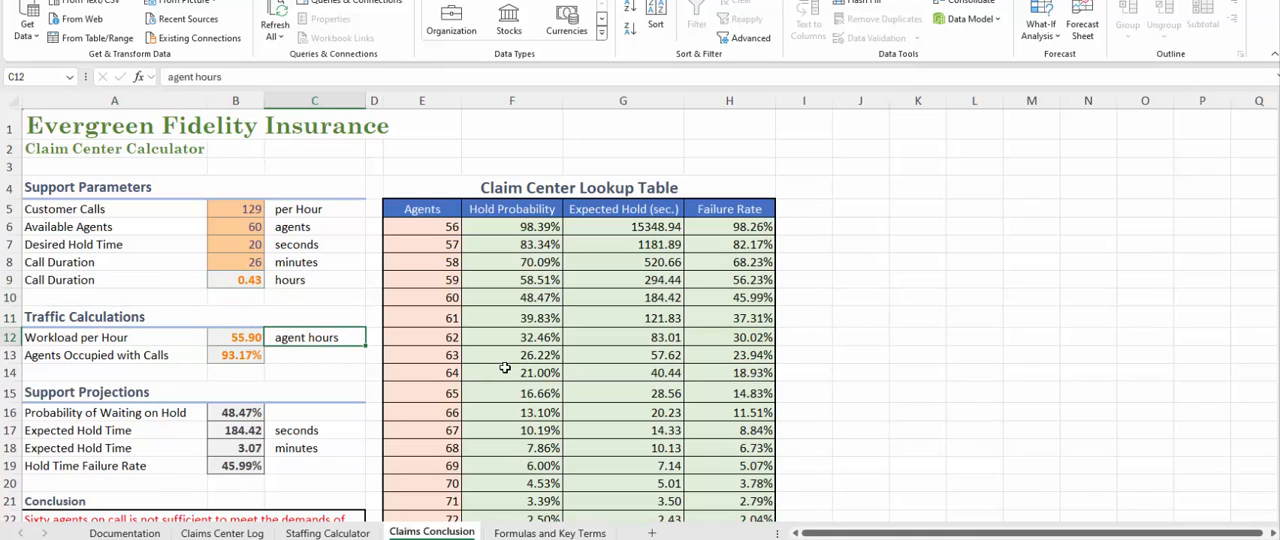
key(Left)
key(Up)
key(Up)
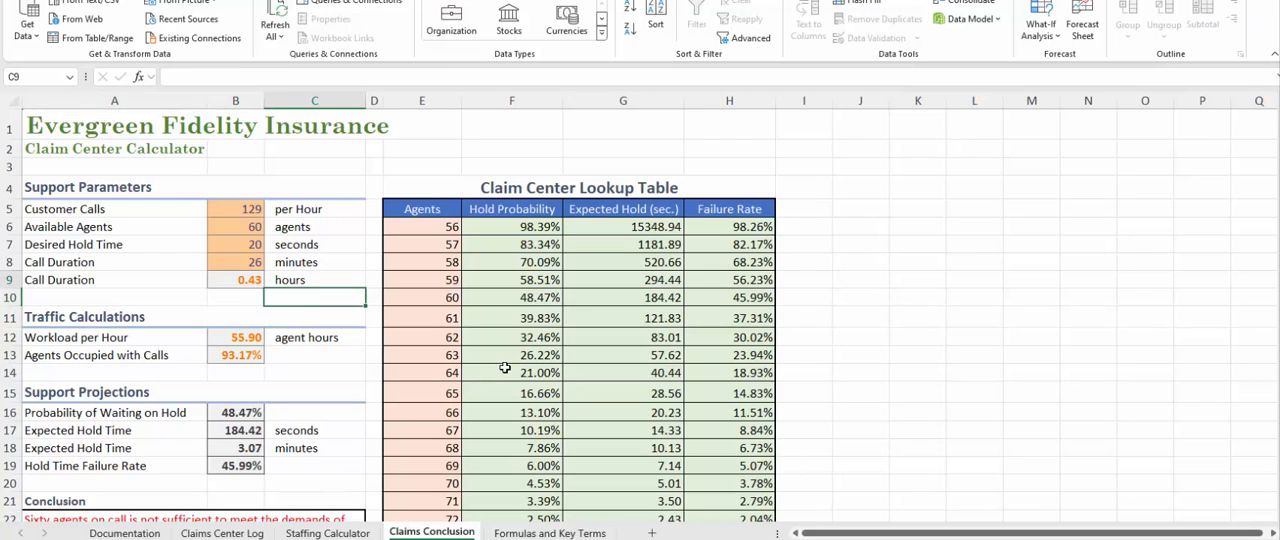
key(Down)
key(Down)
key(Left)
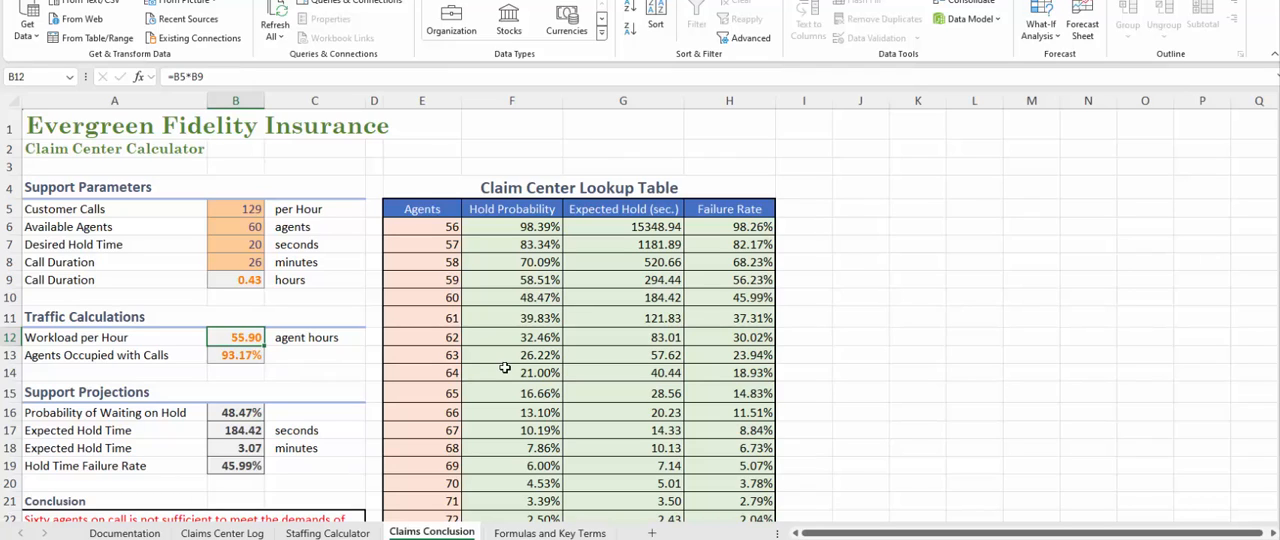
key(Down)
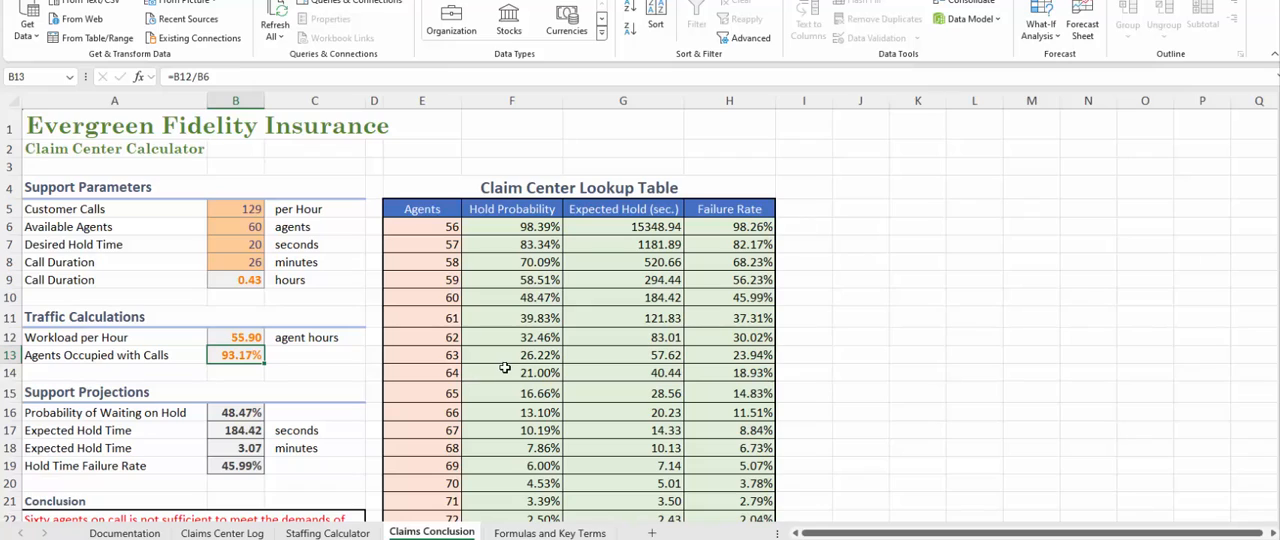
key(Up)
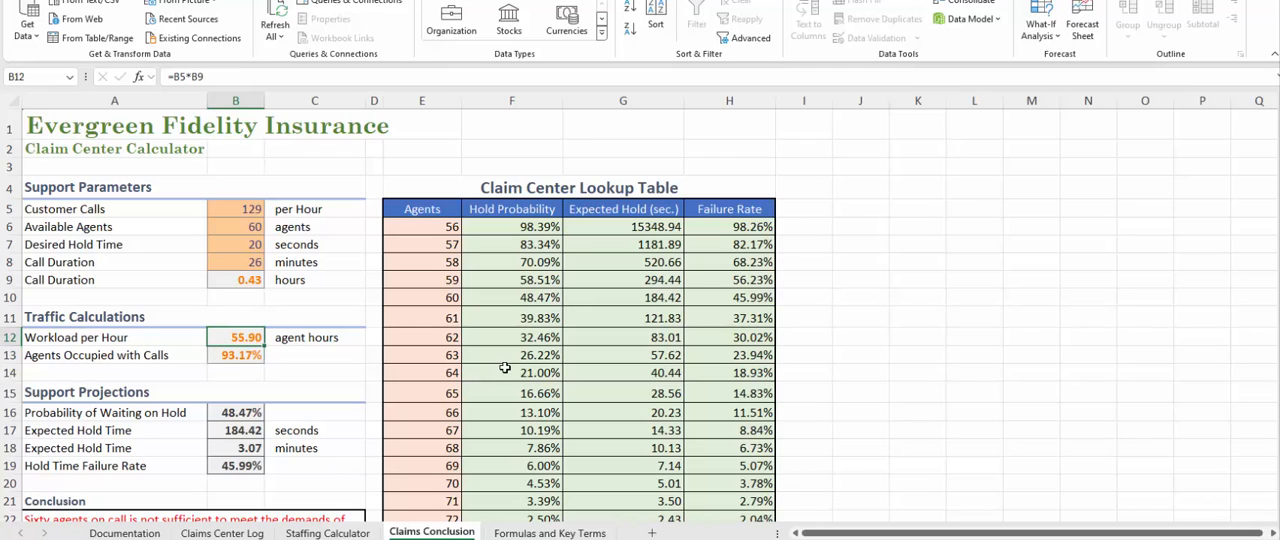
key(Down)
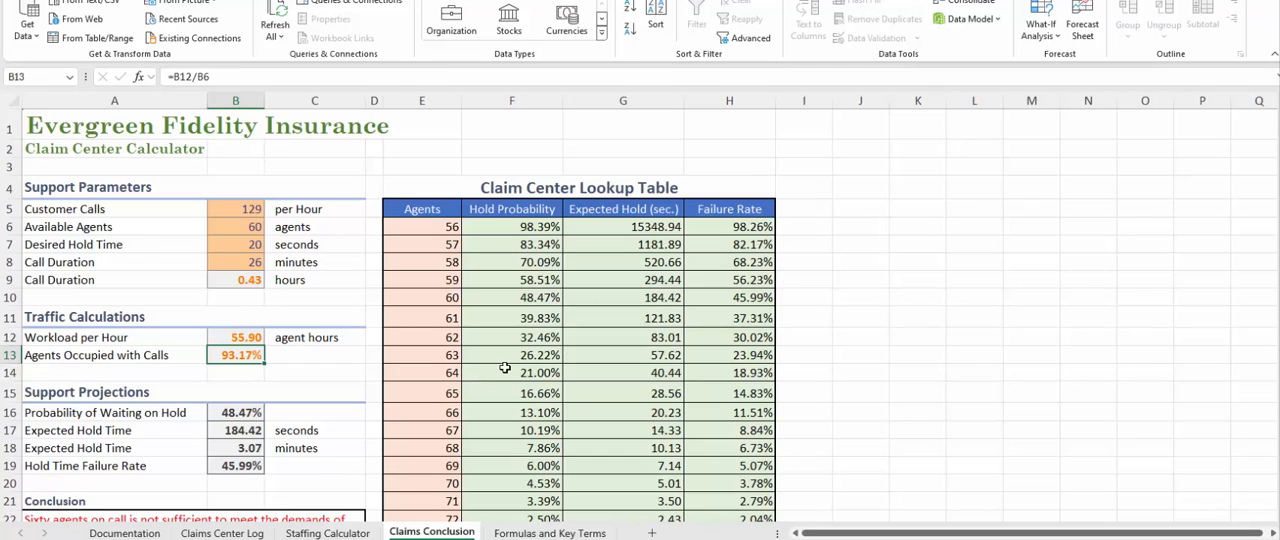
Examine the Probability of Waiting on Hold formula in B16 alongside the full Claim Center Lookup Table and the Conclusion text.
key(Down)
key(Down)
key(Down)
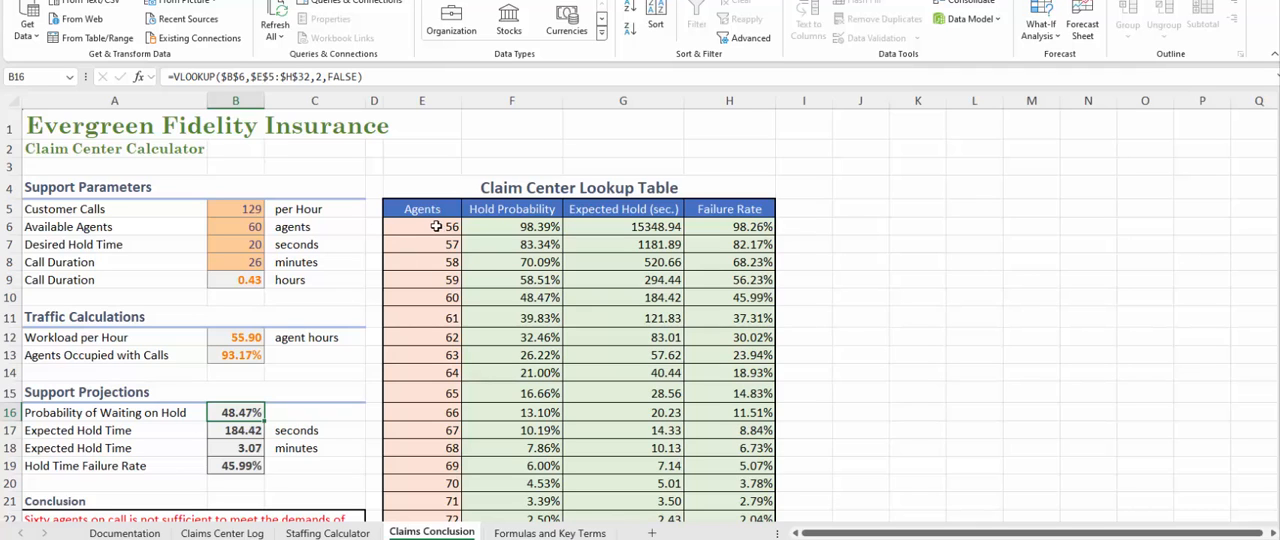
scroll(490, 300, down, 5)
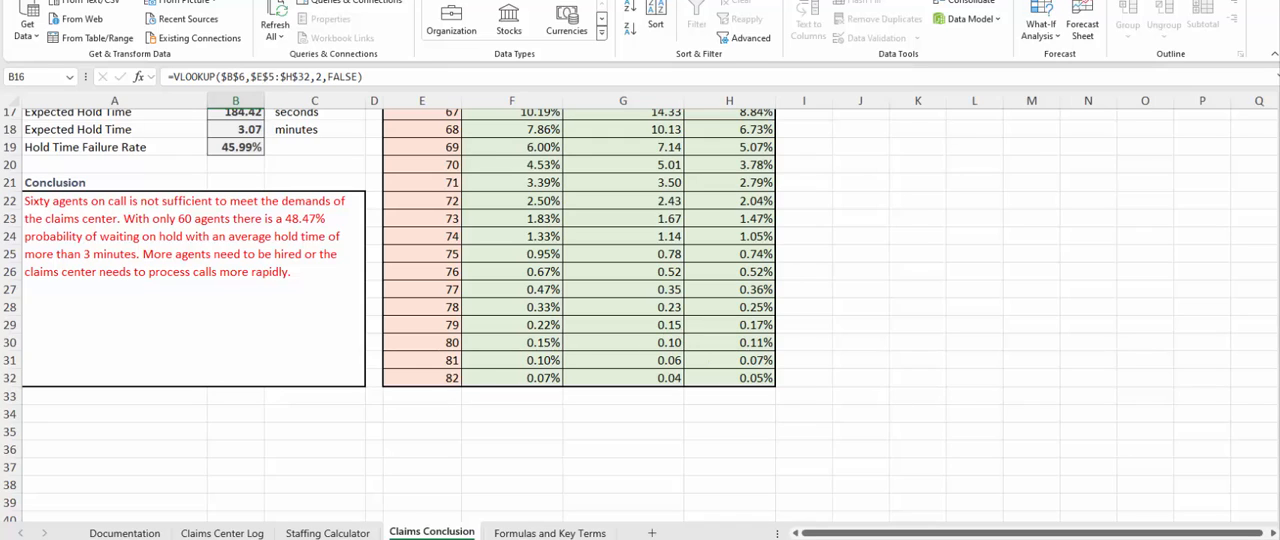
scroll(638, 315, up, 3)
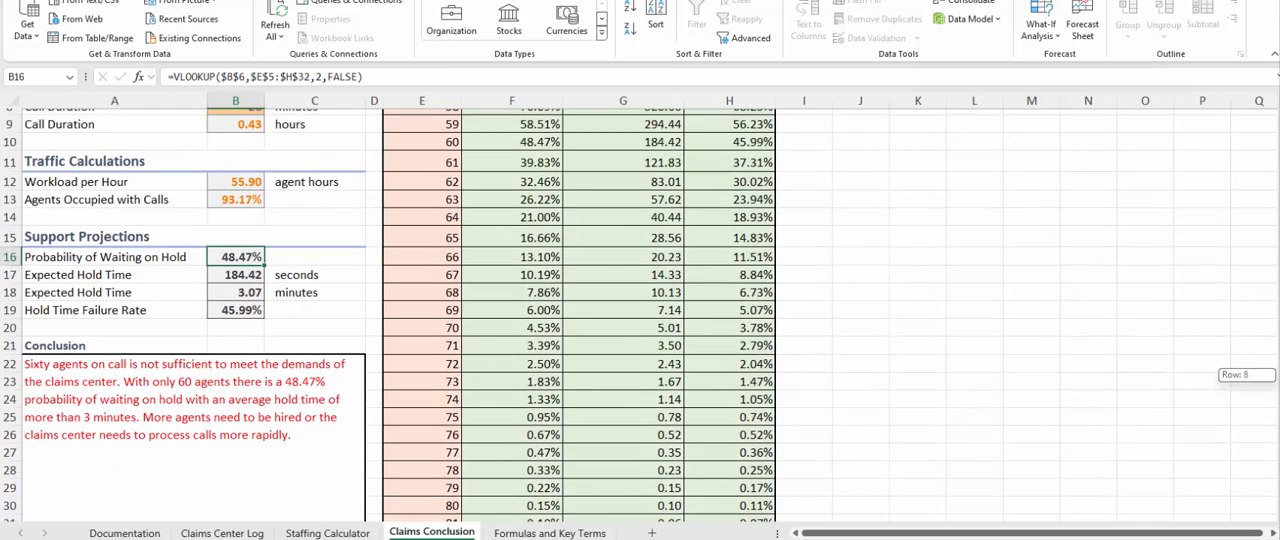
scroll(638, 315, up, 2)
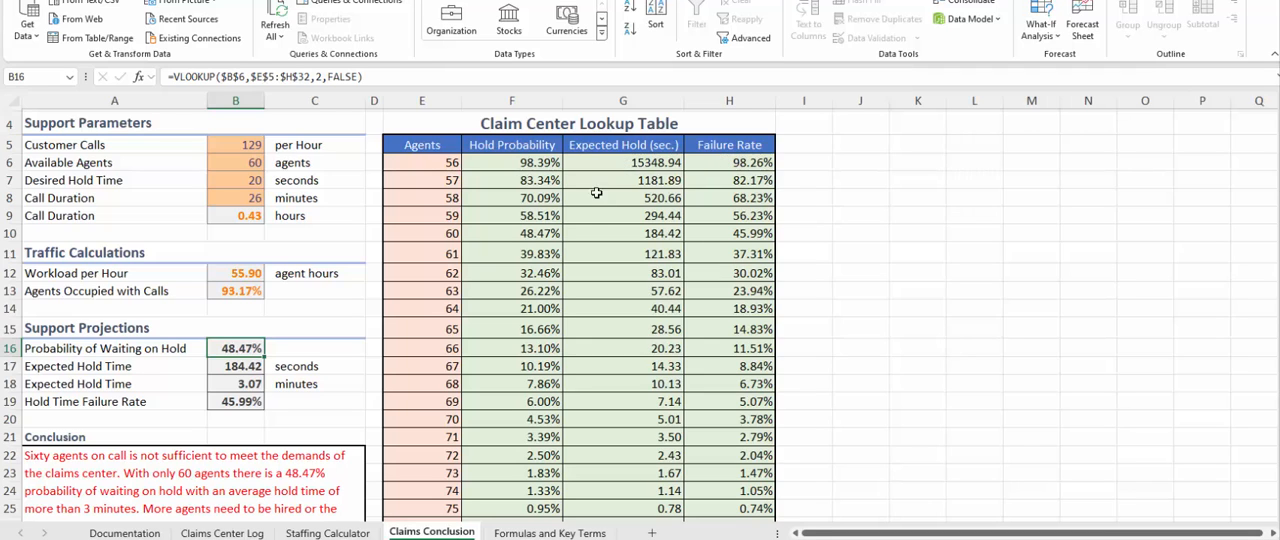
scroll(553, 368, down, 6)
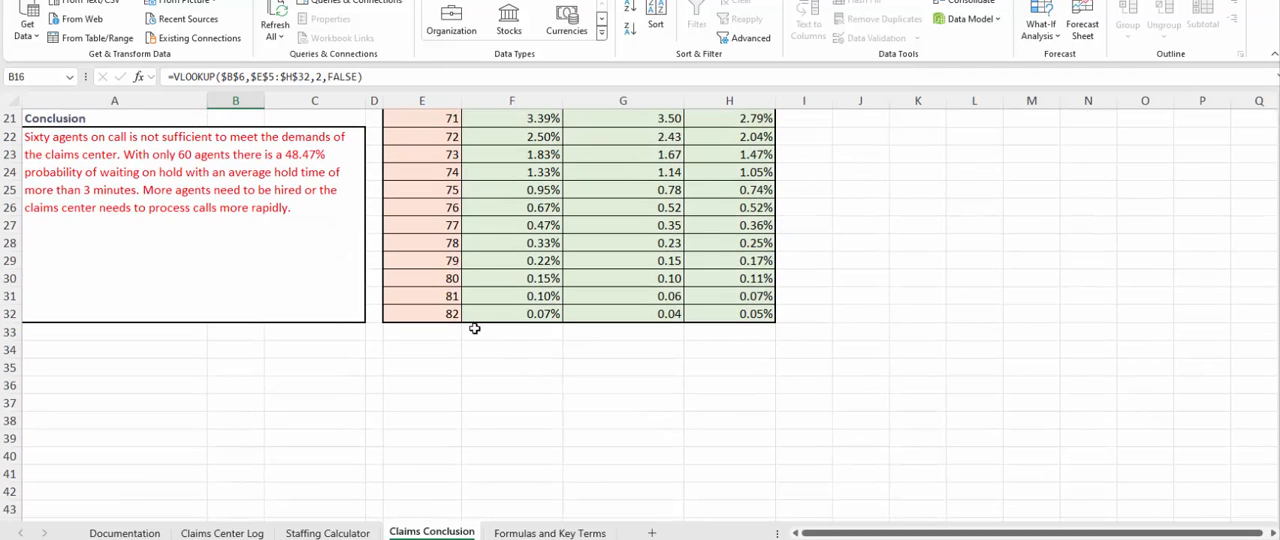
scroll(494, 360, up, 6)
scroll(508, 354, down, 6)
scroll(542, 313, up, 6)
scroll(545, 312, down, 6)
scroll(613, 298, up, 6)
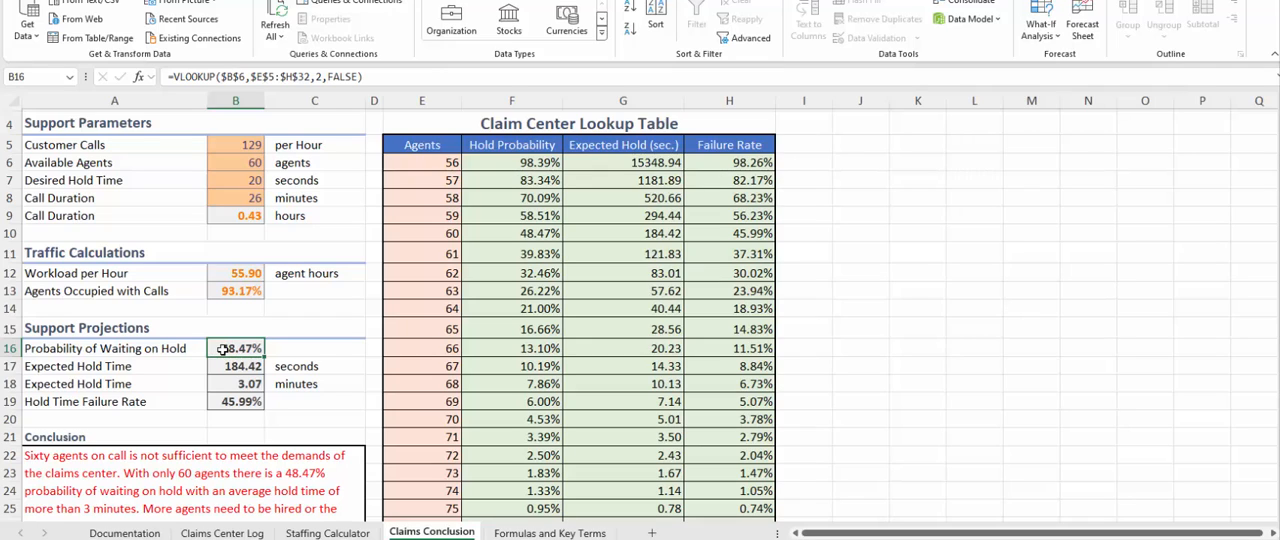
Trace the VLOOKUP in B16 through its lookup value in B6, its table array $E$5:$H$32 and its column index number.
click(222, 166)
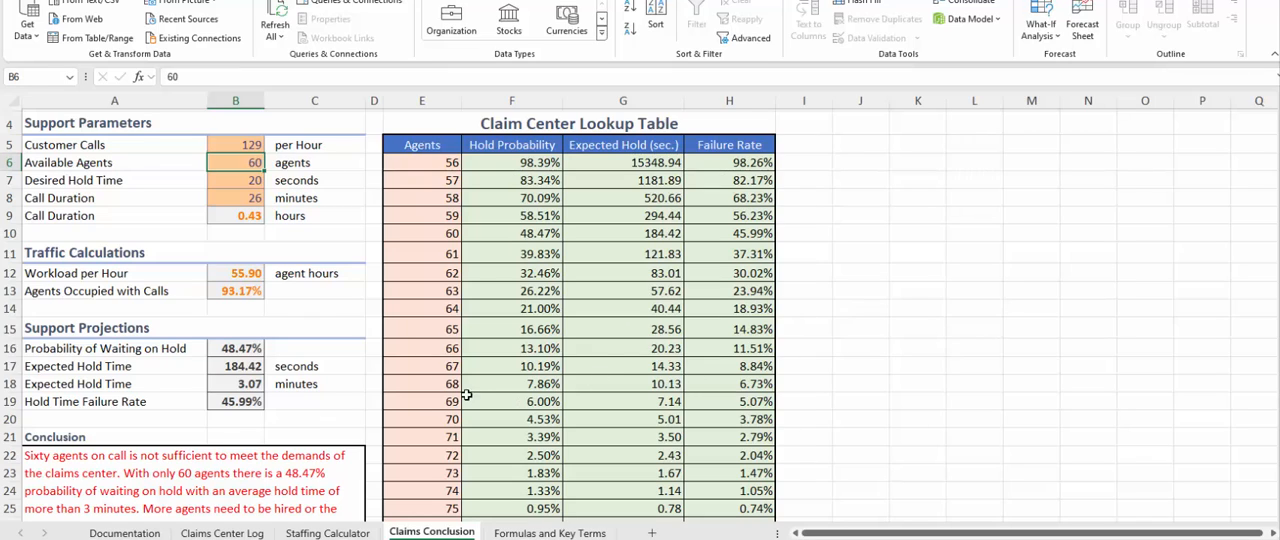
click(237, 346)
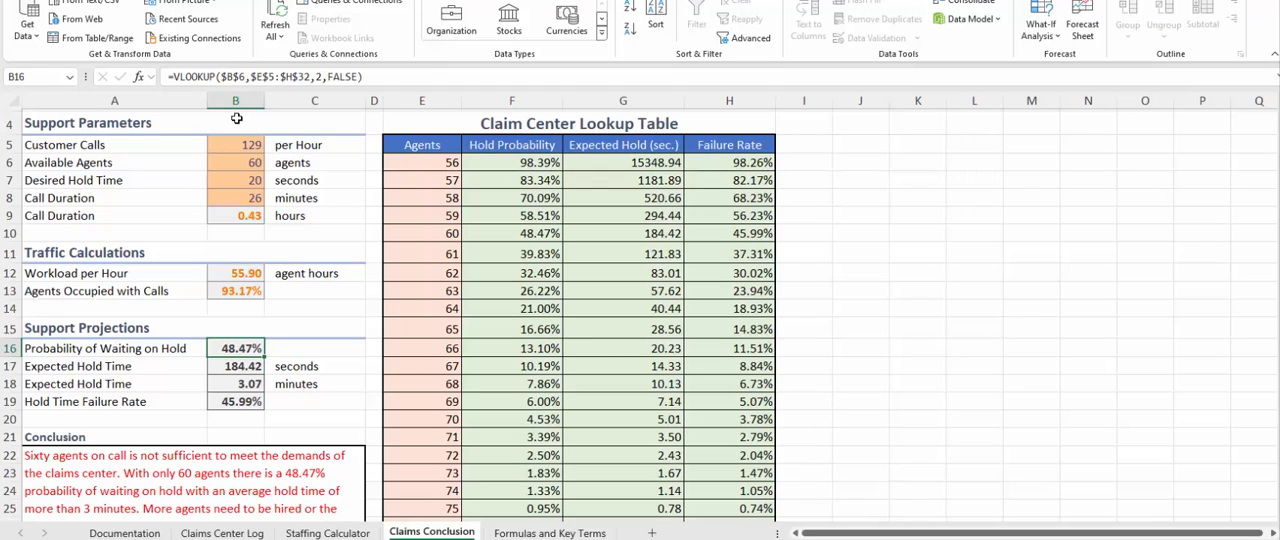
drag(222, 76, 246, 75)
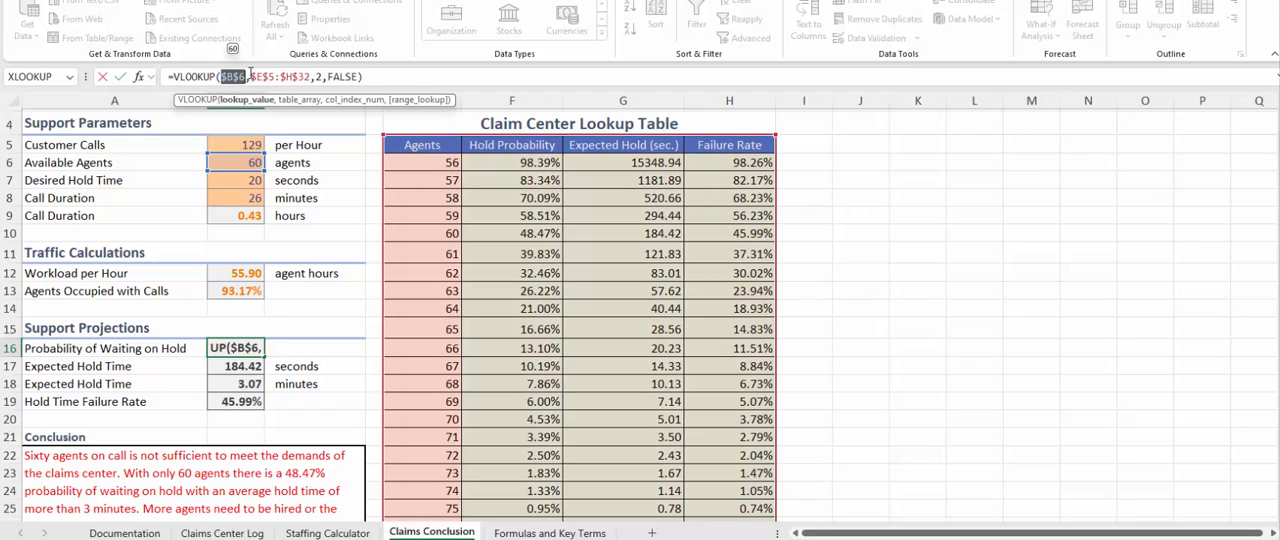
click(250, 75)
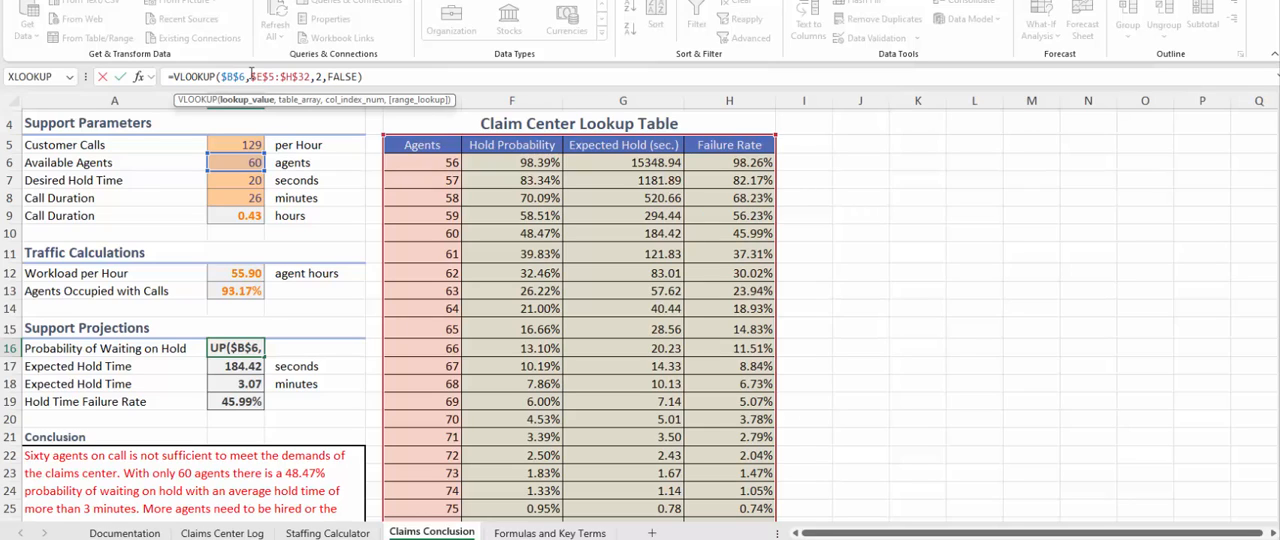
drag(251, 76, 311, 76)
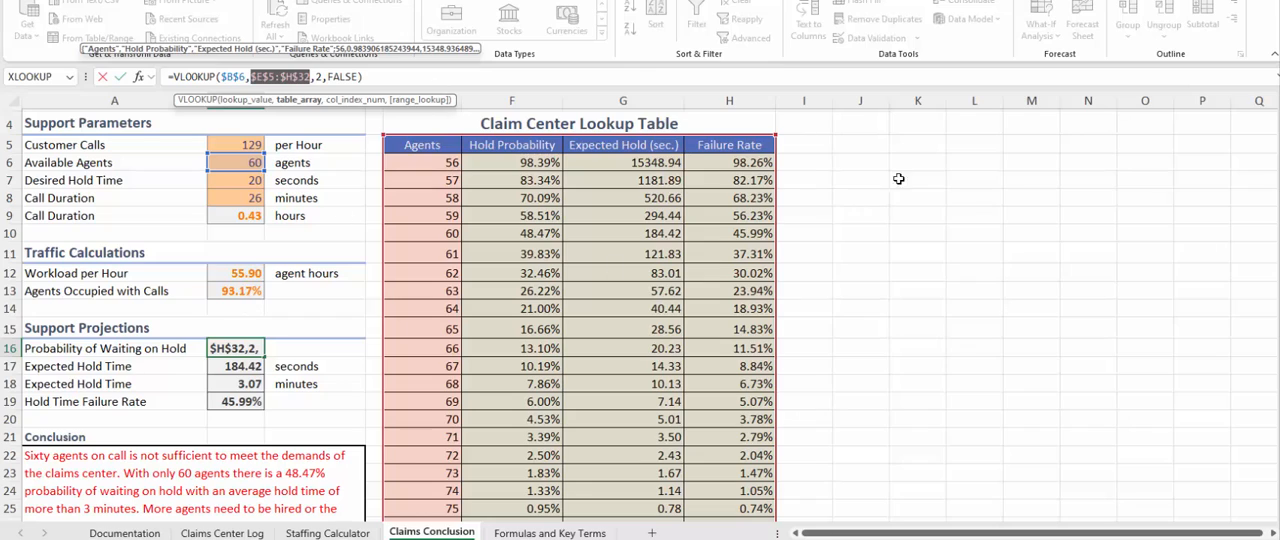
click(318, 76)
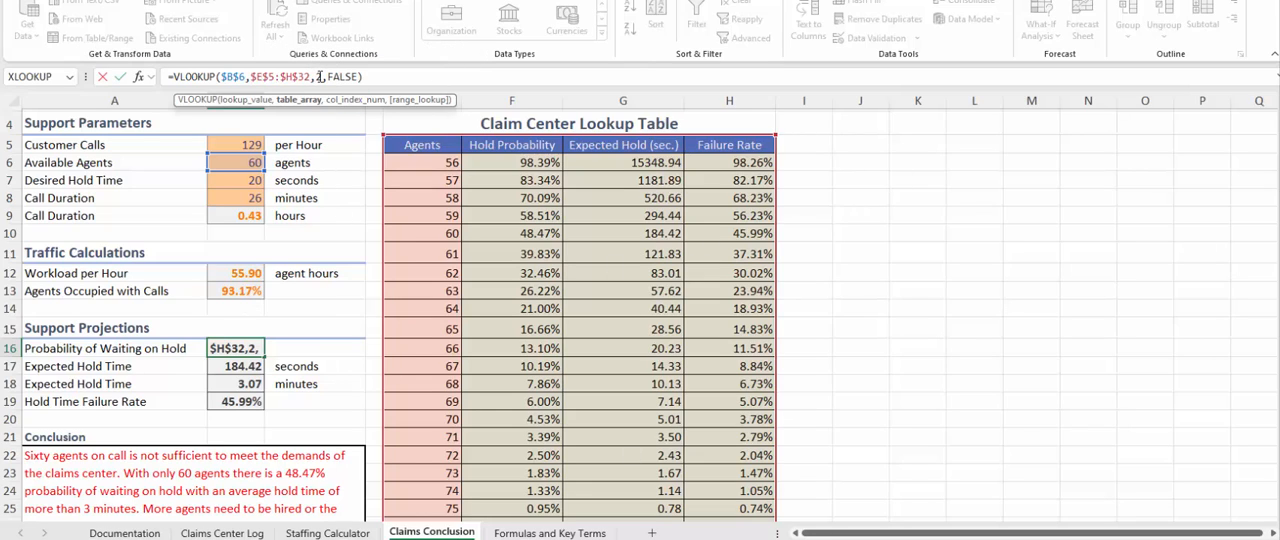
double_click(318, 76)
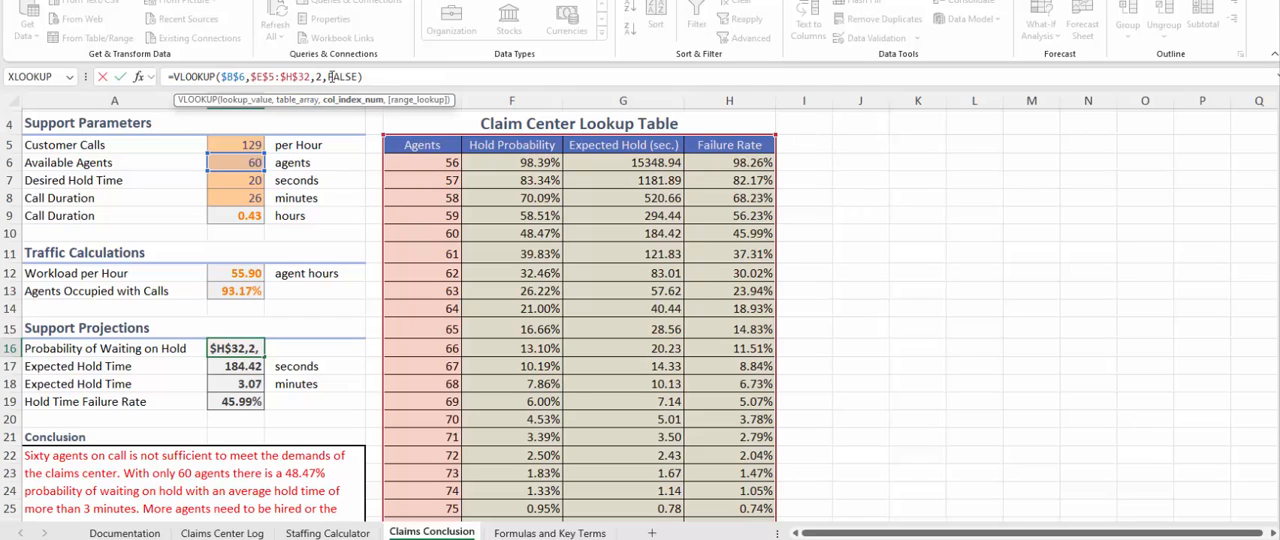
Examine the FALSE range_lookup argument of the VLOOKUP in B16 and leave the formula as it is, moving on to B17.
drag(330, 77, 361, 77)
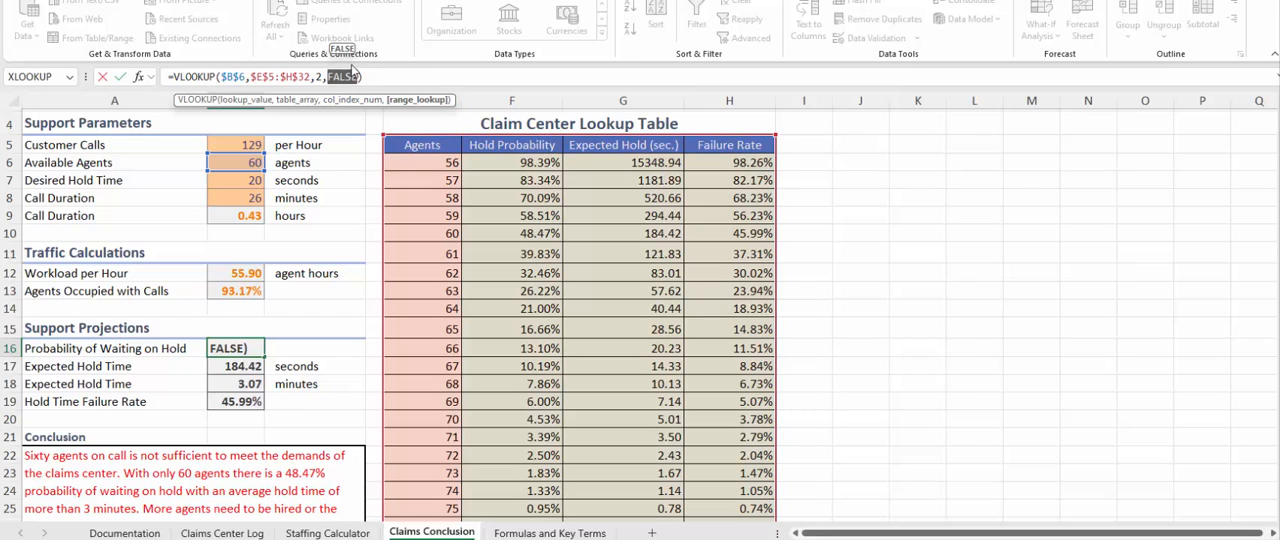
drag(359, 75, 340, 50)
click(362, 76)
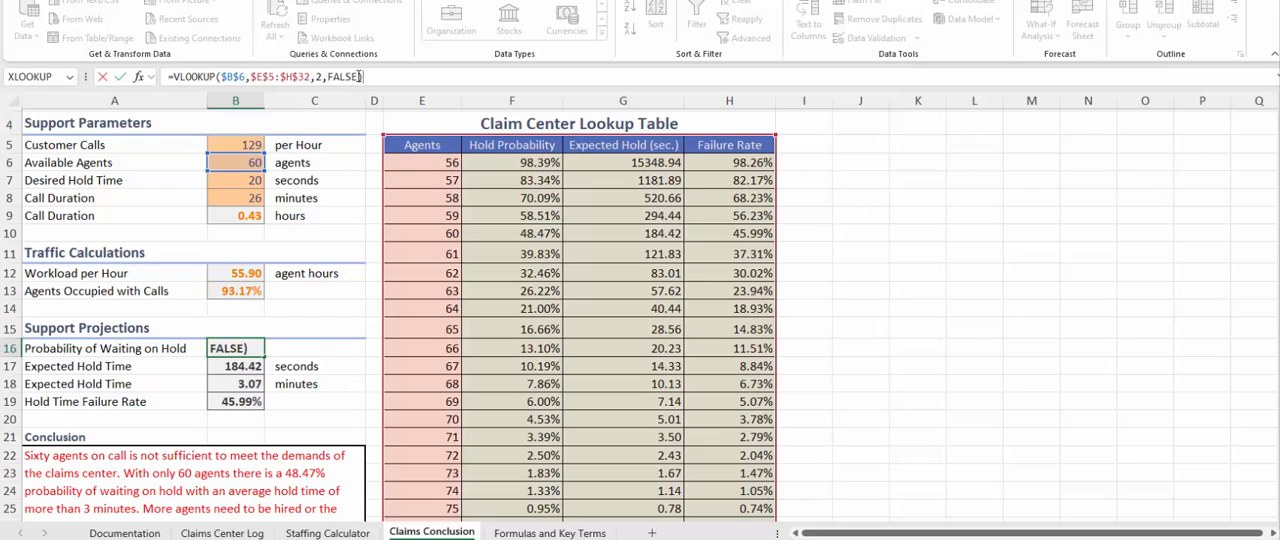
drag(358, 76, 329, 78)
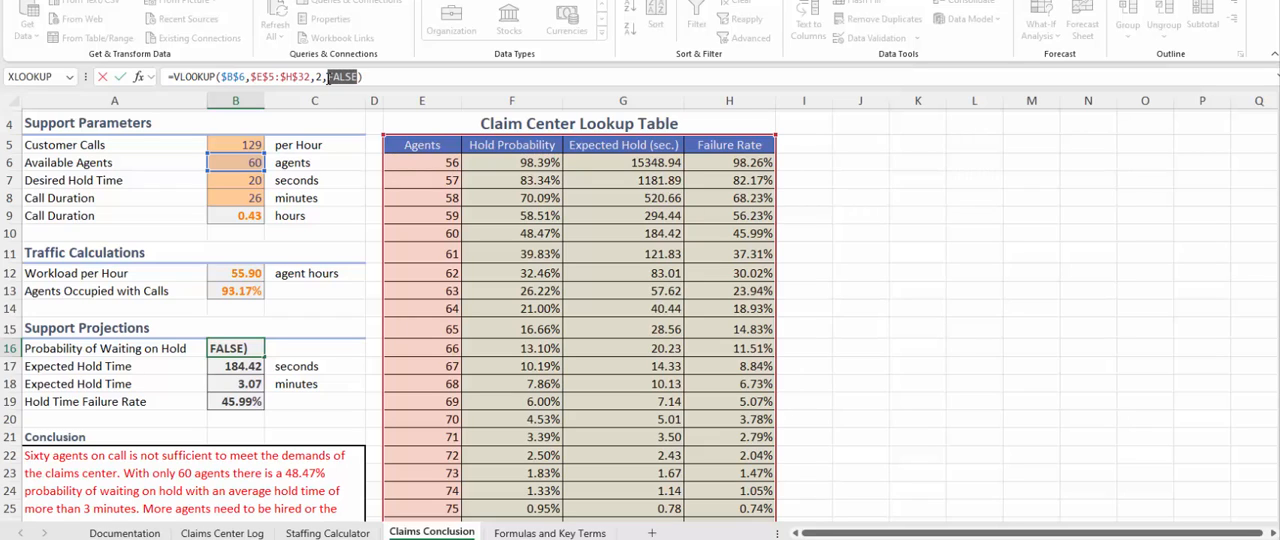
click(379, 74)
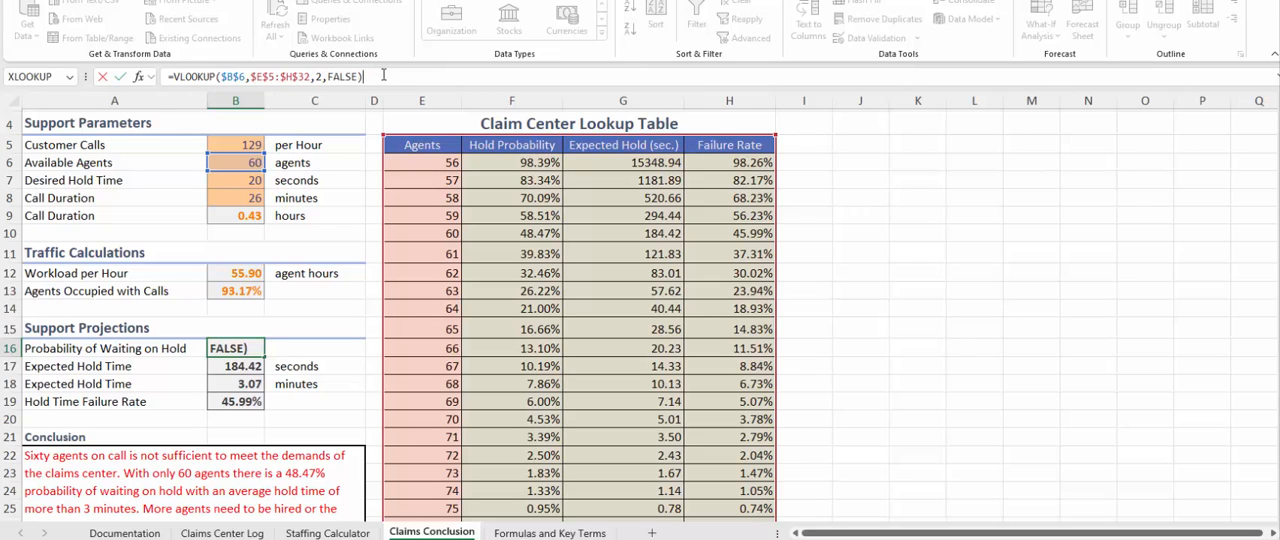
key(Return)
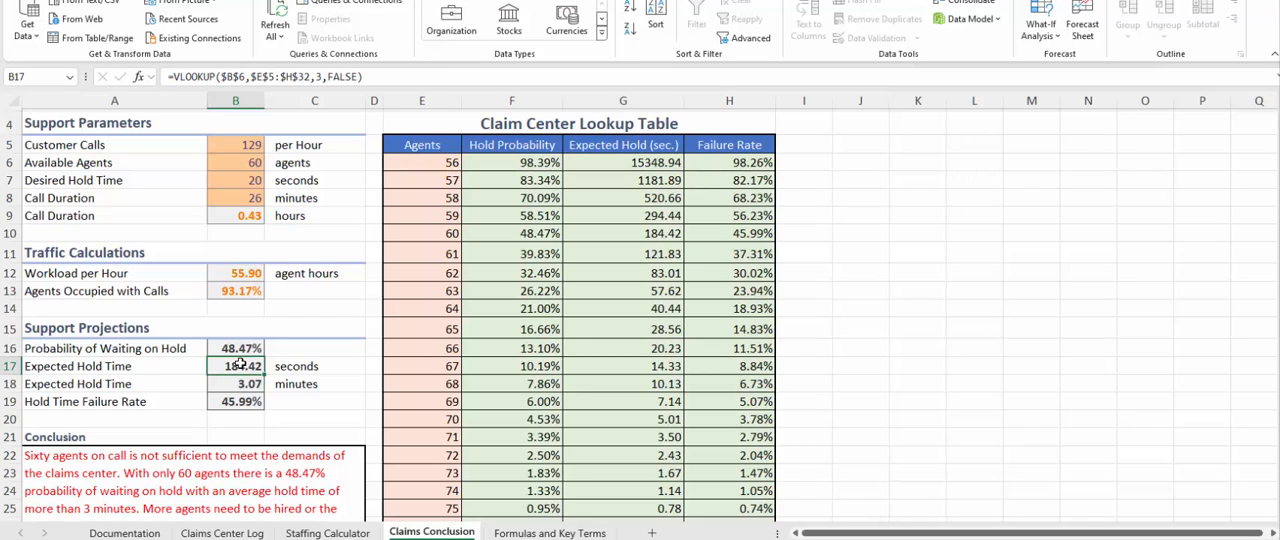
Examine the column index number of the Expected Hold Time VLOOKUP in B17 and re-enter it as 3.
double_click(320, 76)
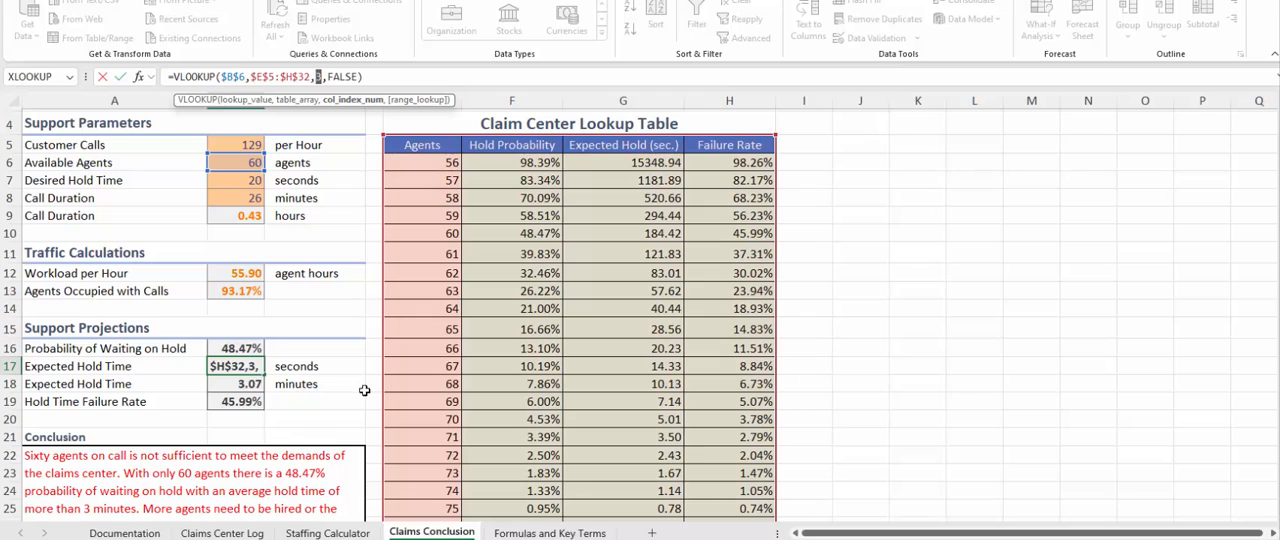
text(`)
click(248, 388)
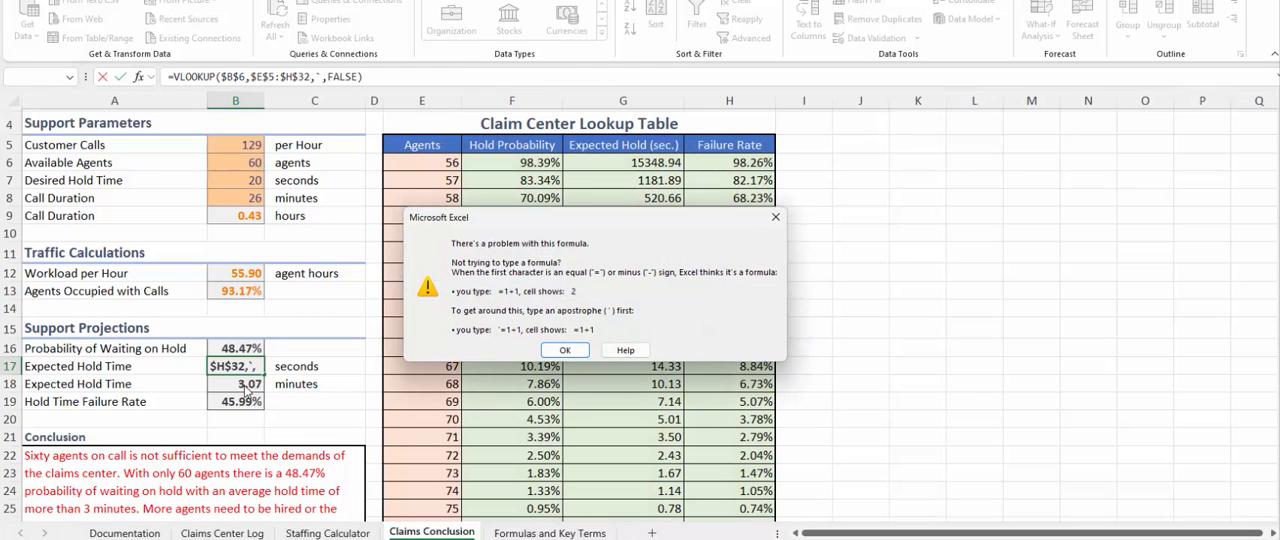
click(566, 351)
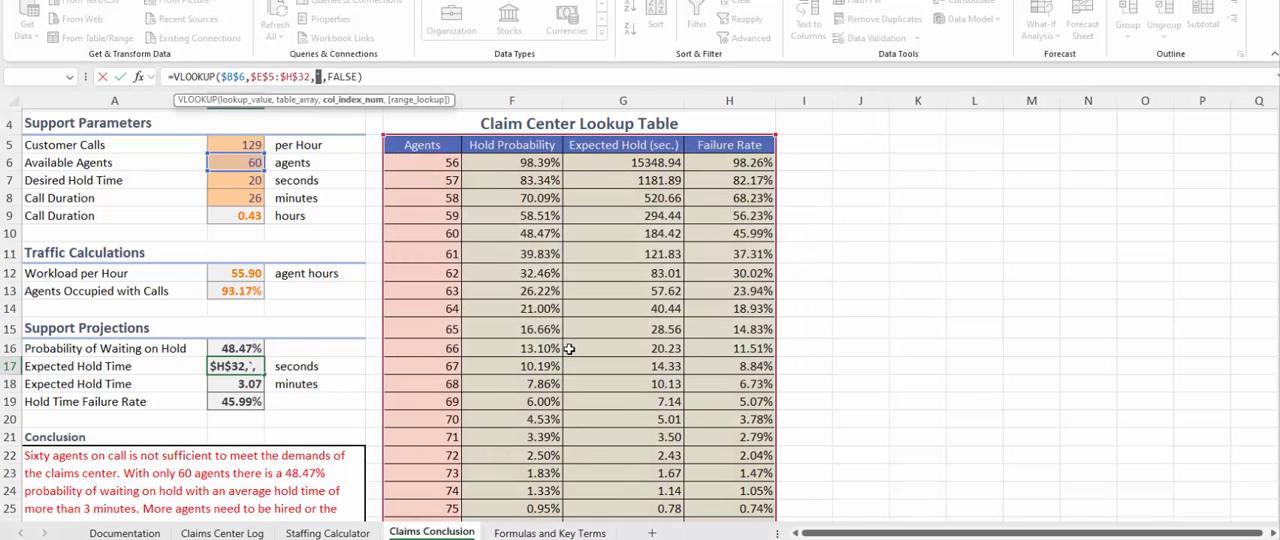
text(3)
key(ctrl+Return)
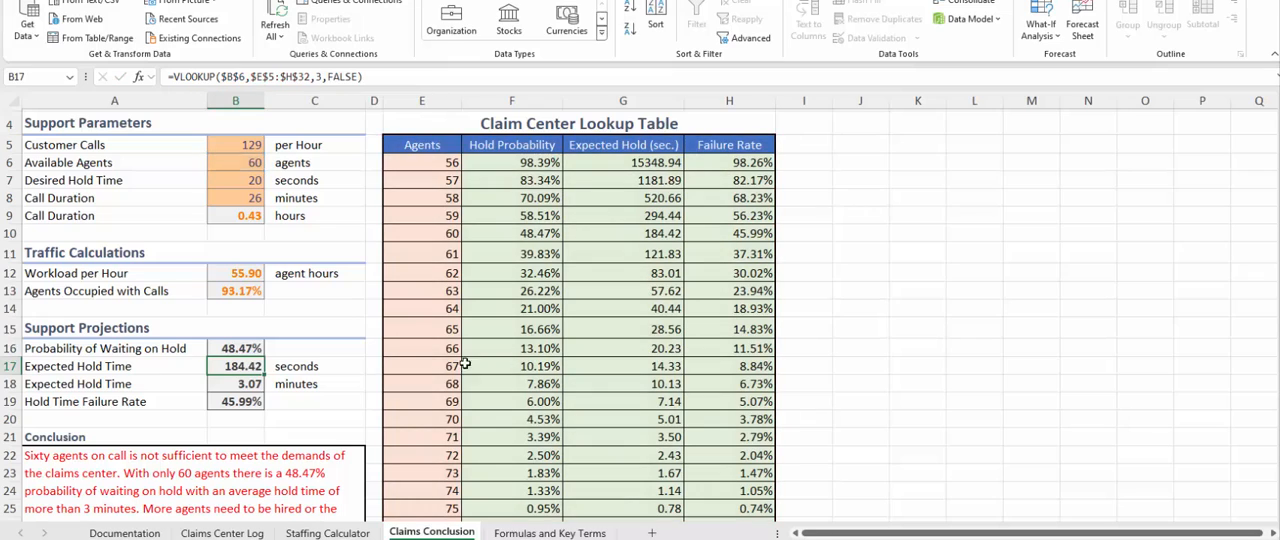
Compare the Expected Hold Time formula in minutes in B18 with the seconds formula in B17 that it builds on.
click(228, 386)
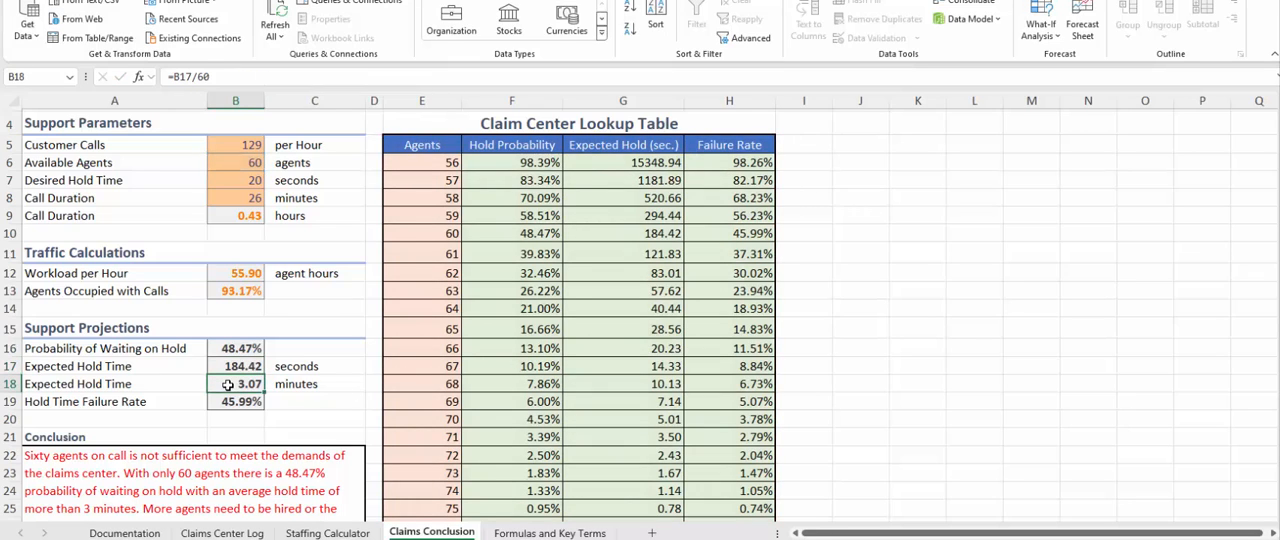
click(236, 346)
click(236, 366)
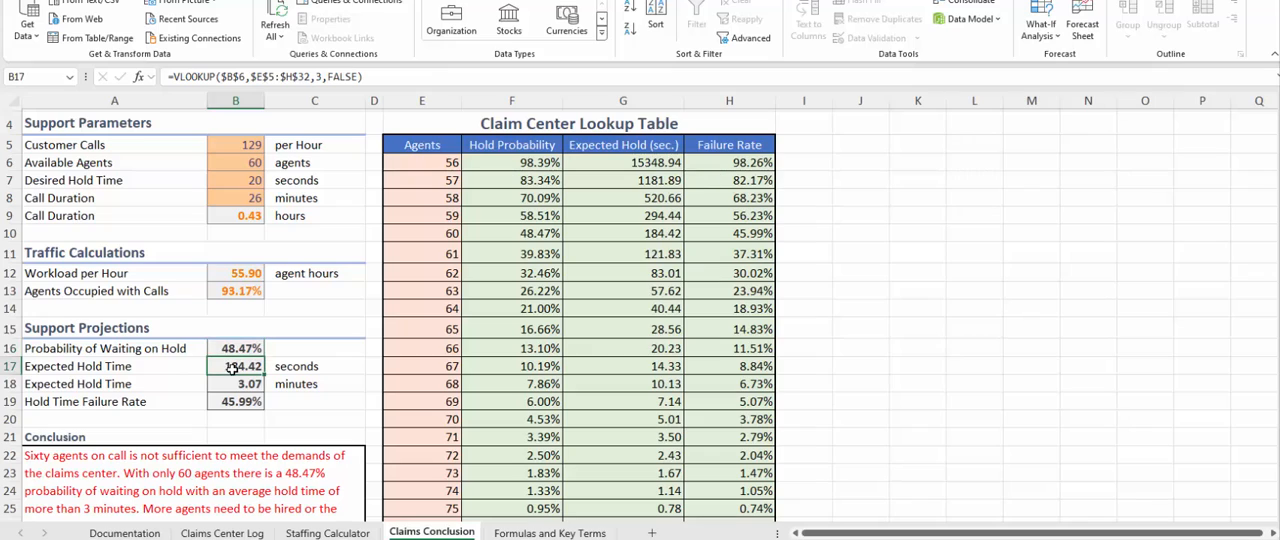
click(228, 384)
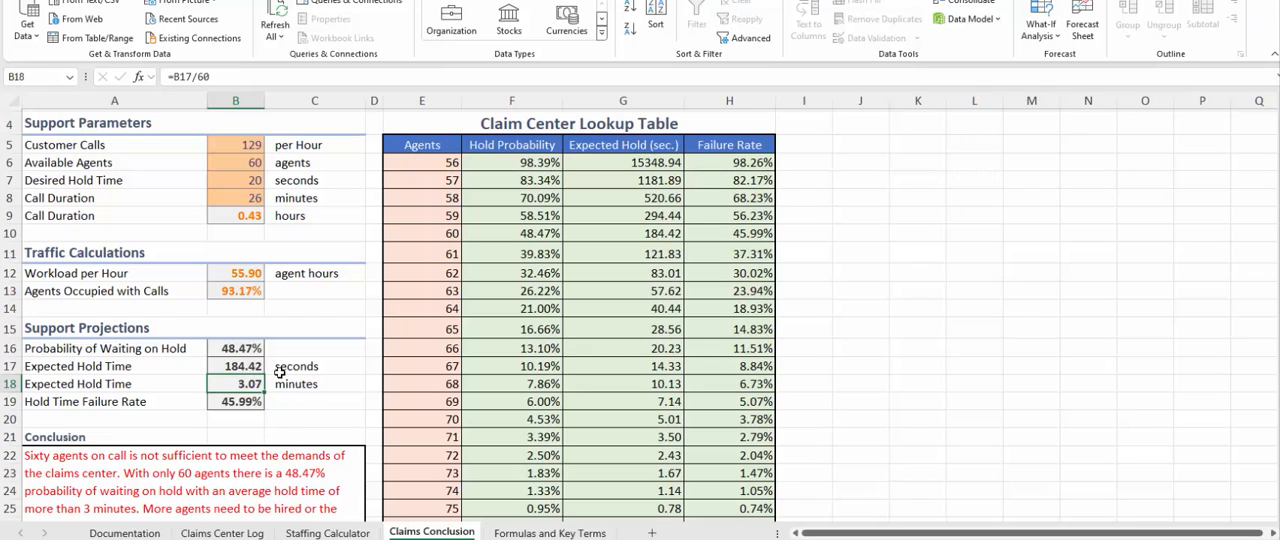
click(247, 366)
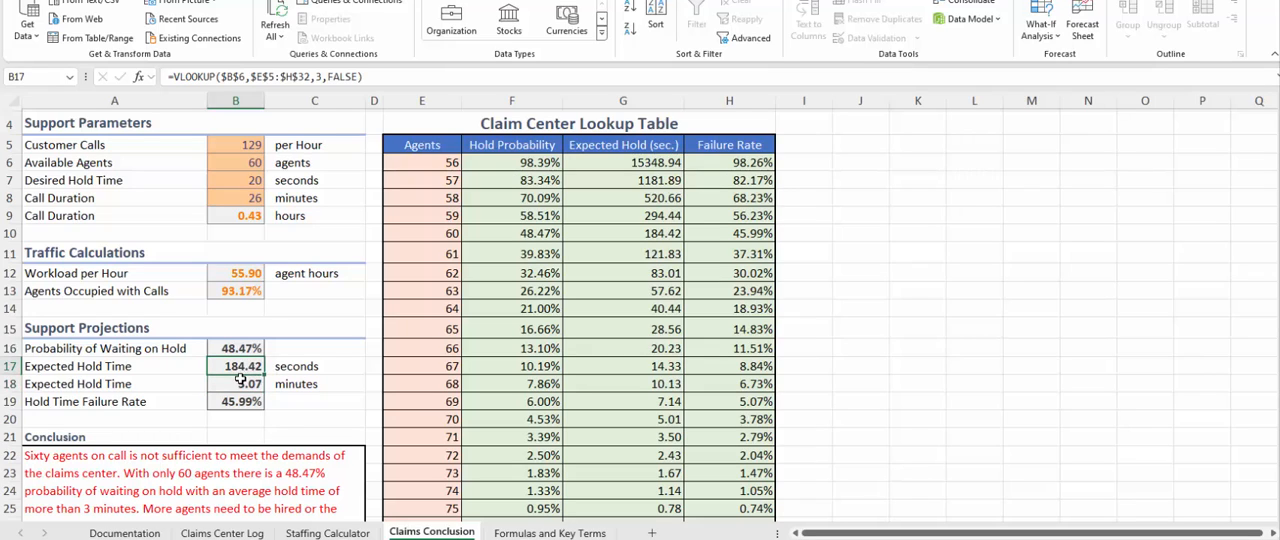
click(241, 384)
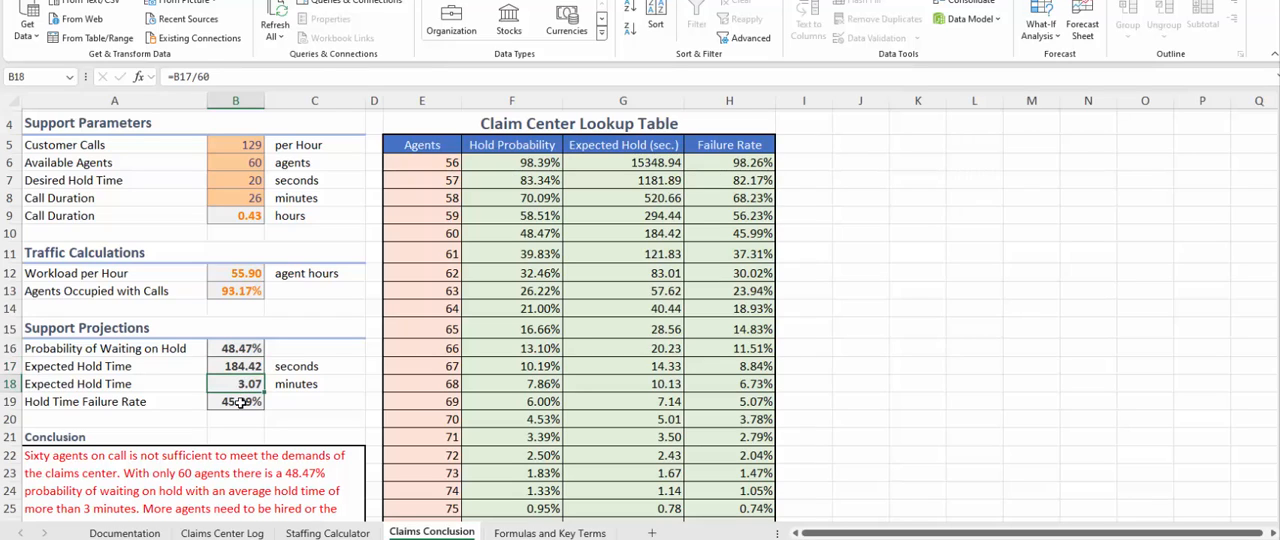
Examine the column index number of the Hold Time Failure Rate VLOOKUP in B19, leaving the formula as it is.
click(241, 401)
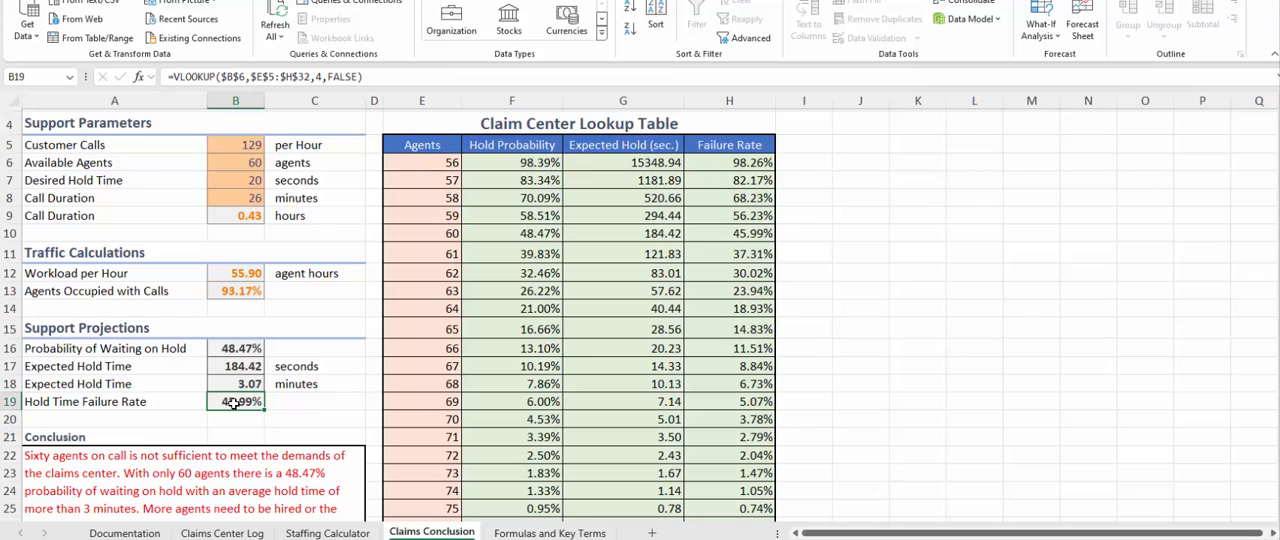
click(316, 77)
double_click(318, 77)
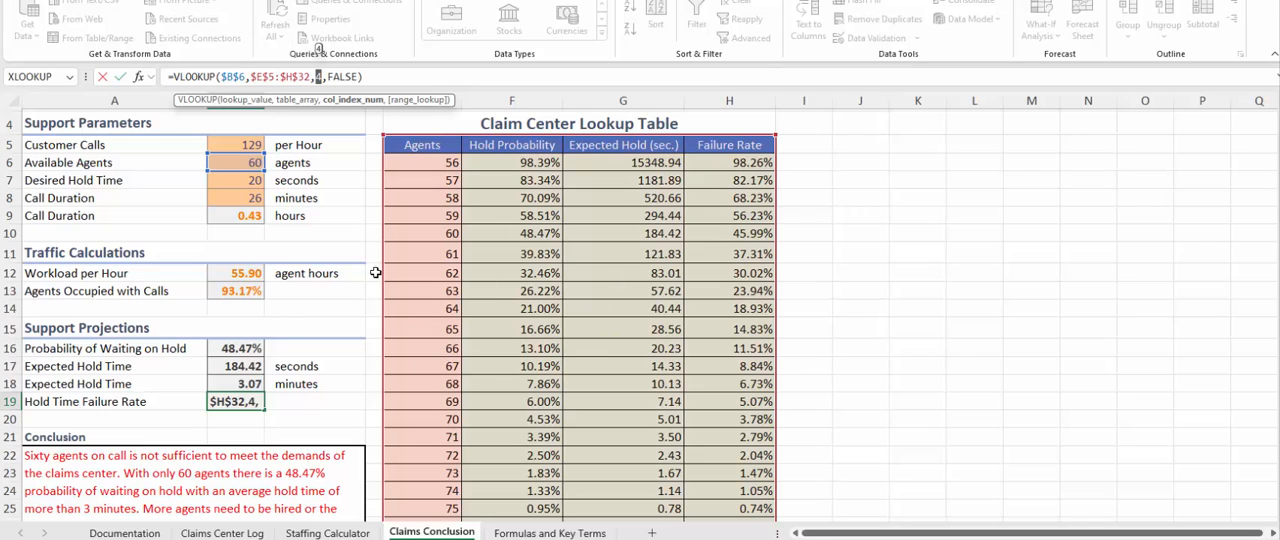
key(ctrl+Return)
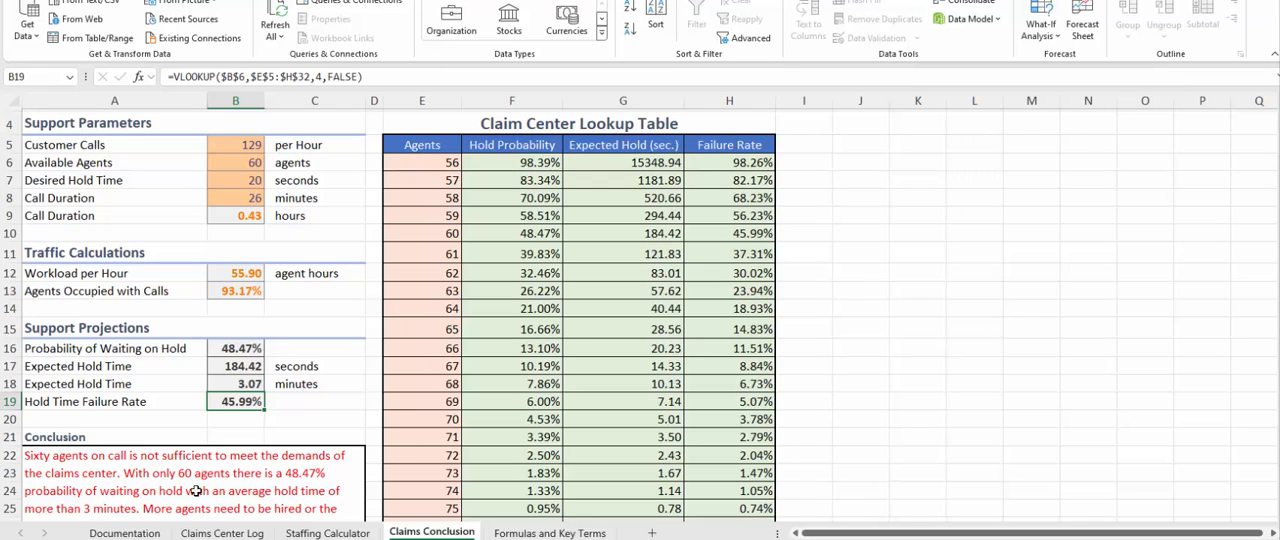
Read the full Conclusion text in A22 about staffing the claims center.
click(145, 500)
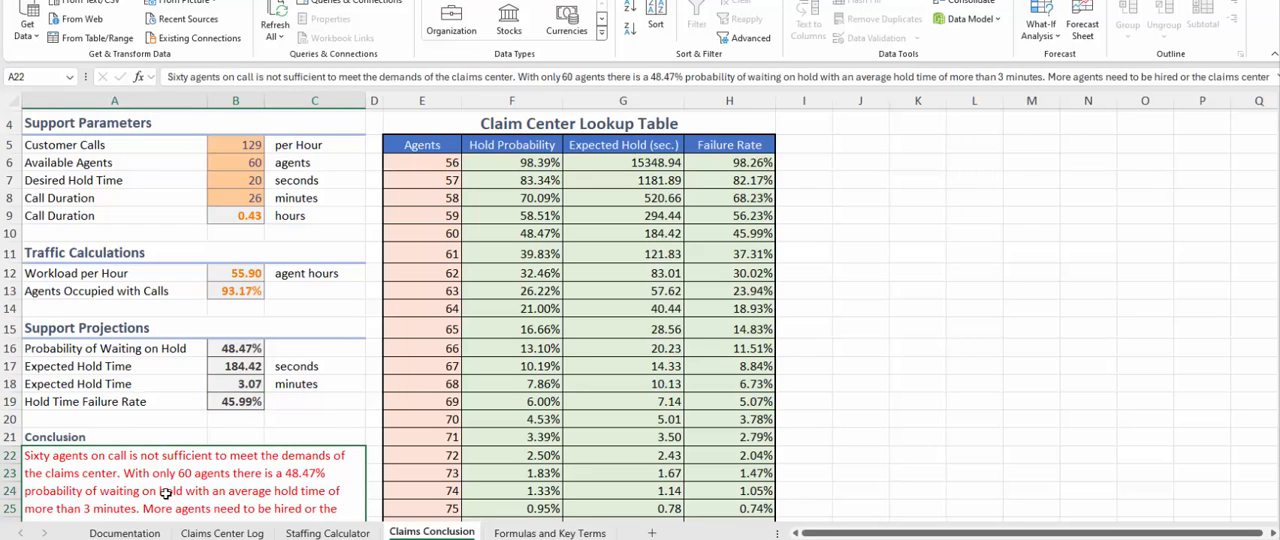
scroll(165, 490, down, 6)
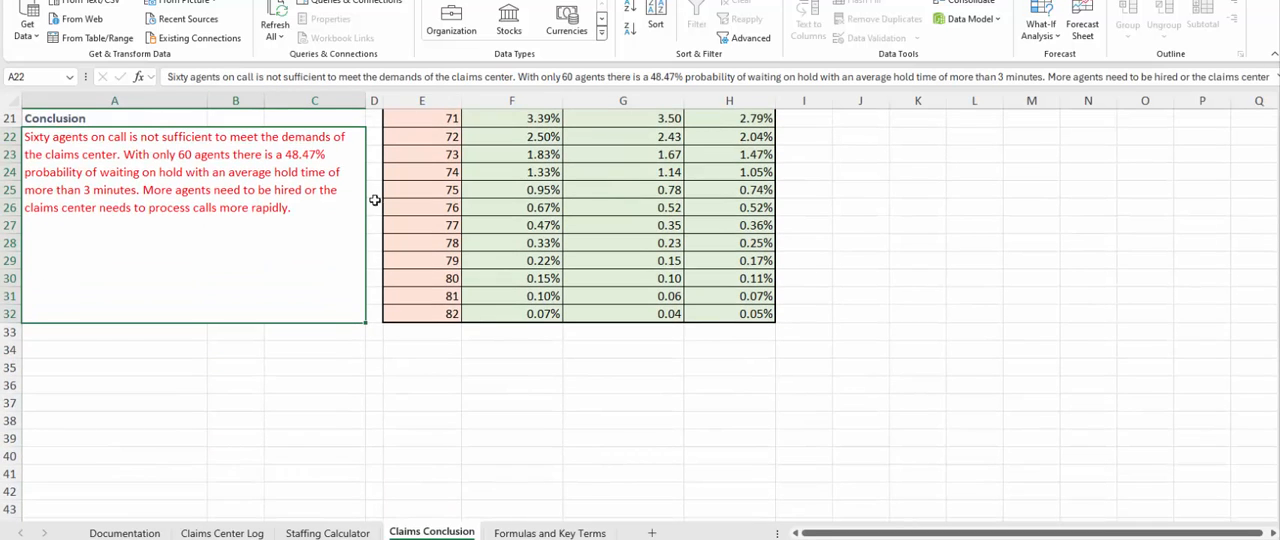
scroll(290, 356, up, 7)
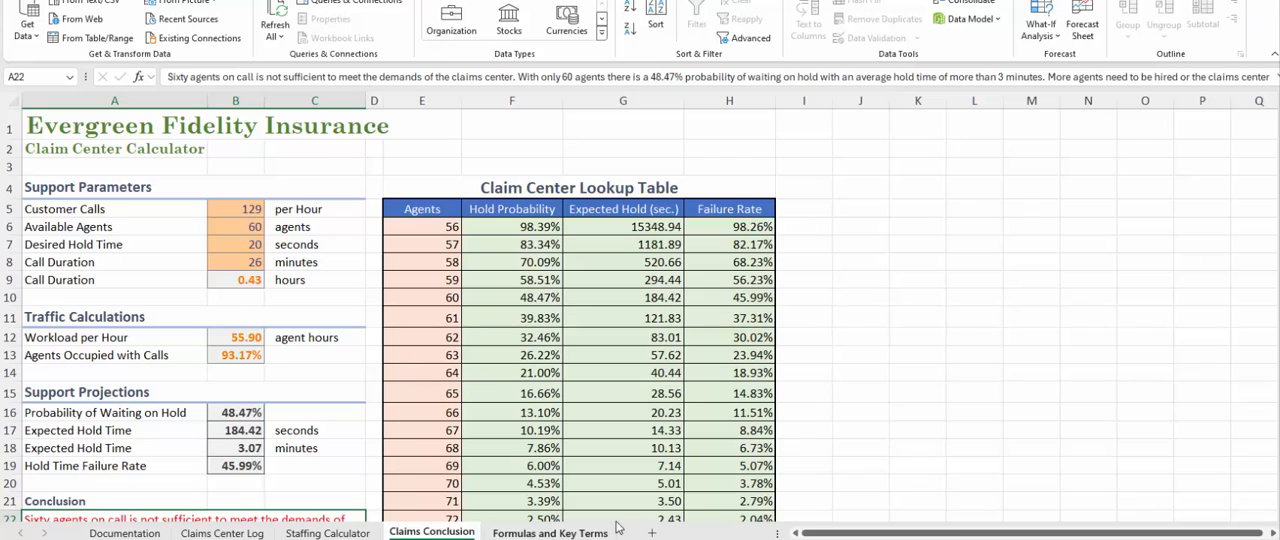